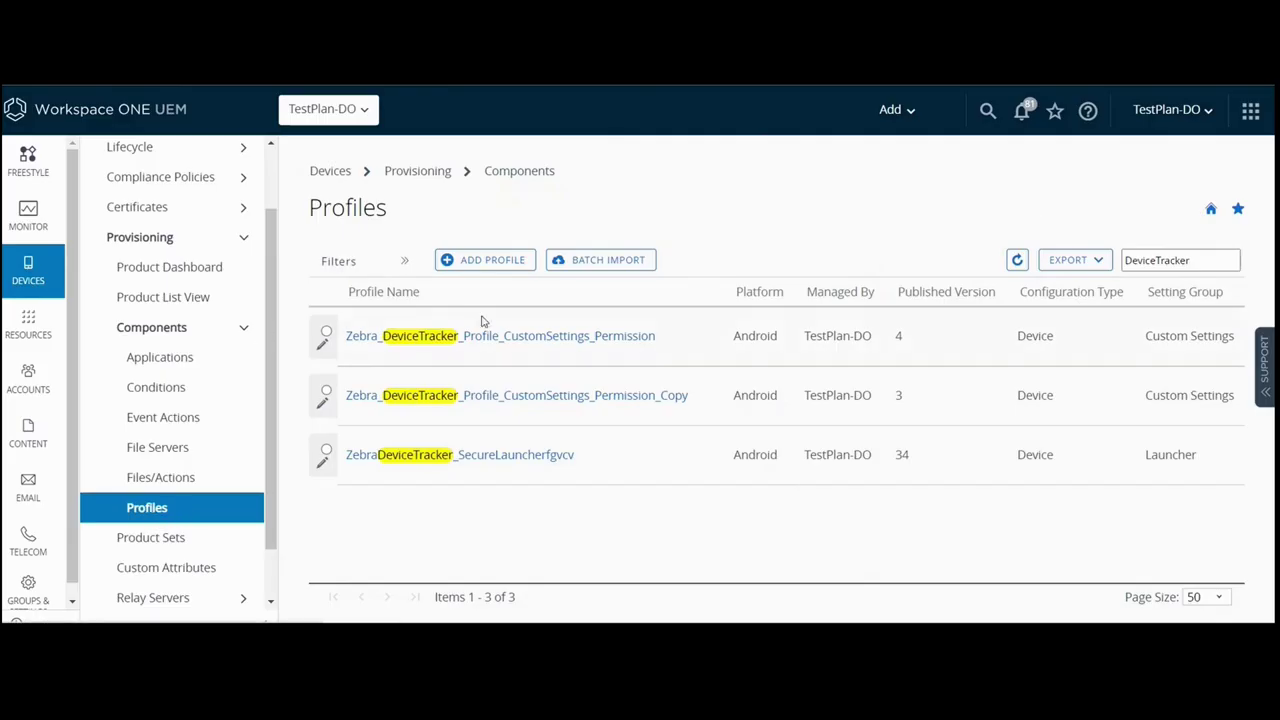
# Step: Create an Android profile named DeviceTracker_AllowPermissions and add a Custom Settings payload to it
pyautogui.click(495, 262)
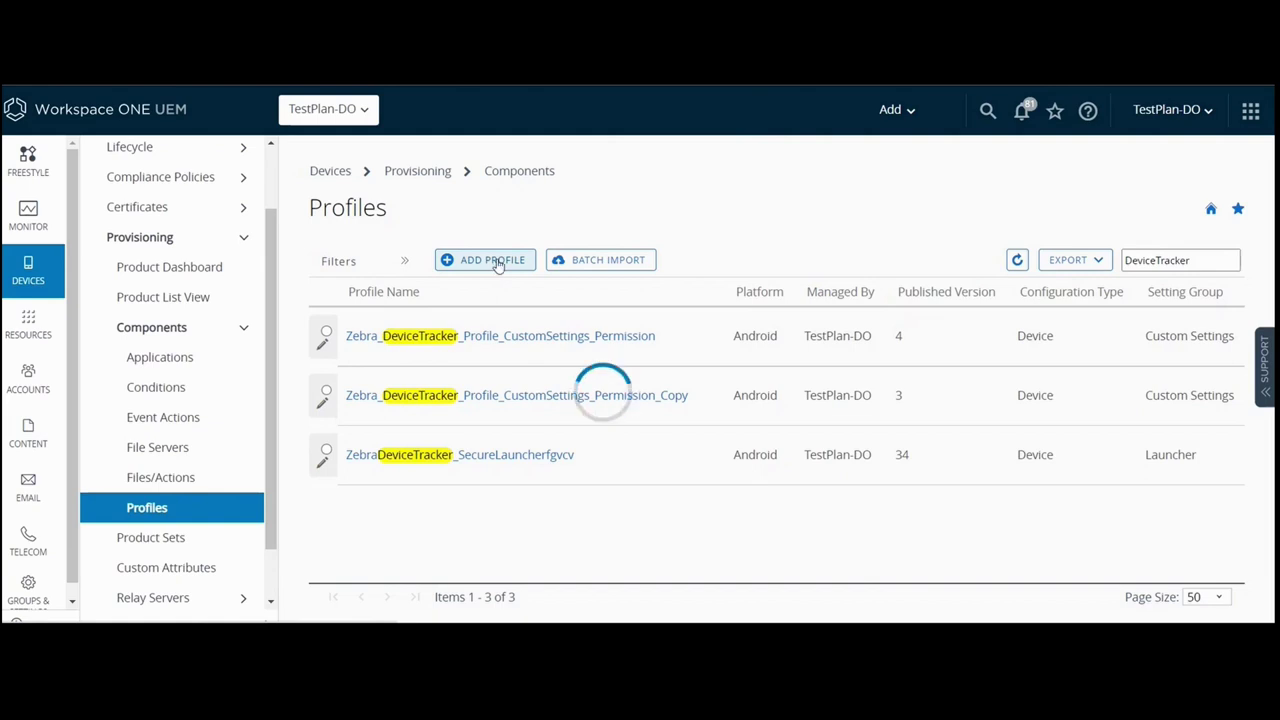
pyautogui.click(229, 313)
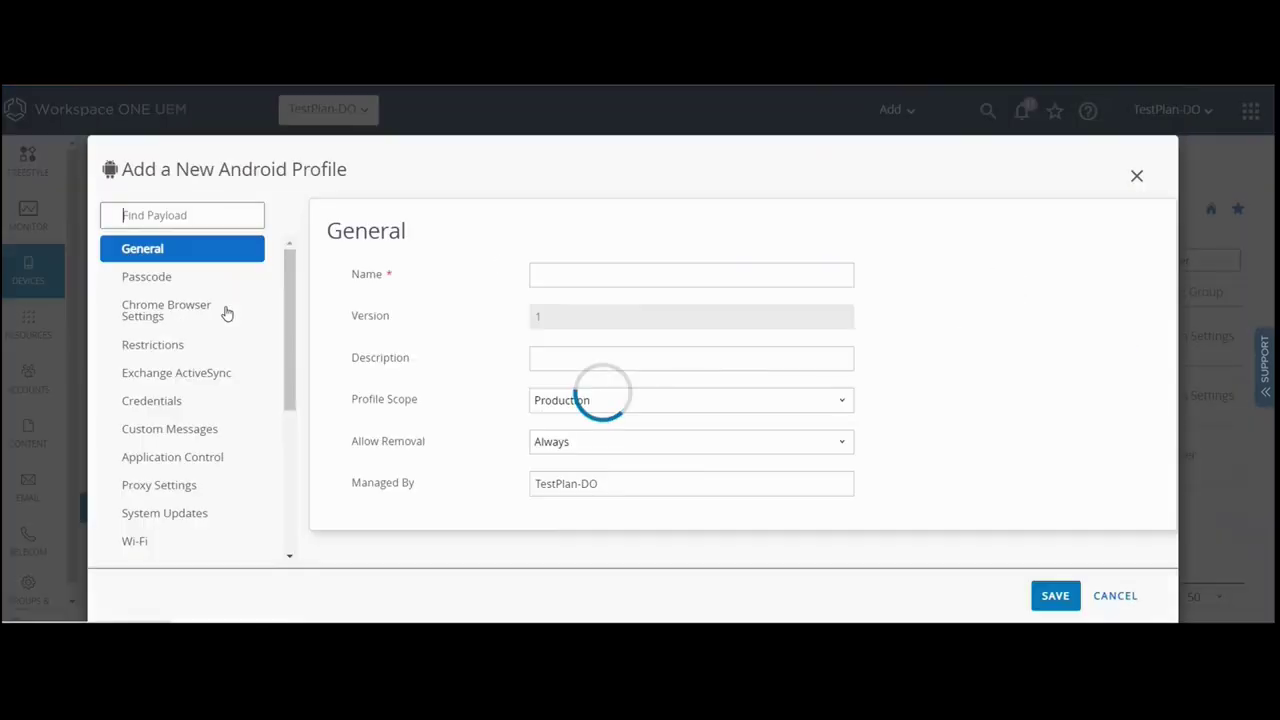
pyautogui.write('Device')
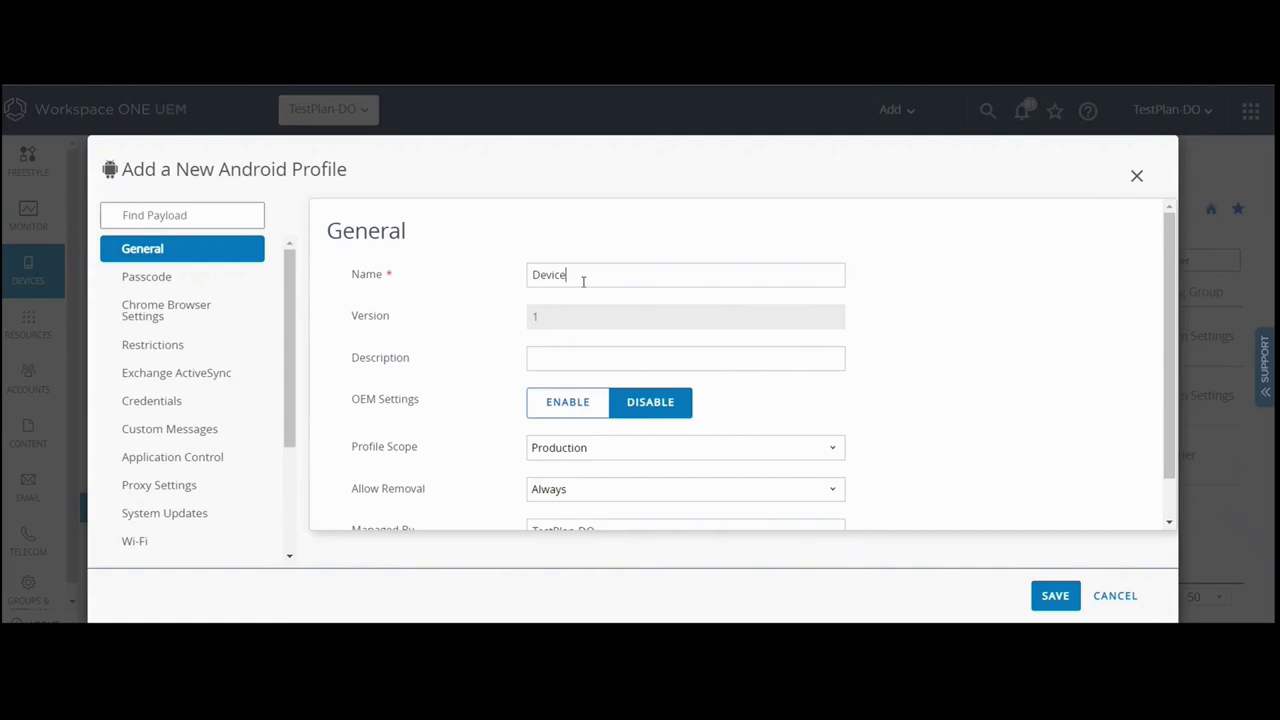
pyautogui.write('Tracker_AllowPermissions')
pyautogui.scroll(-1, 450, 360)
pyautogui.scroll(-3, 165, 490)
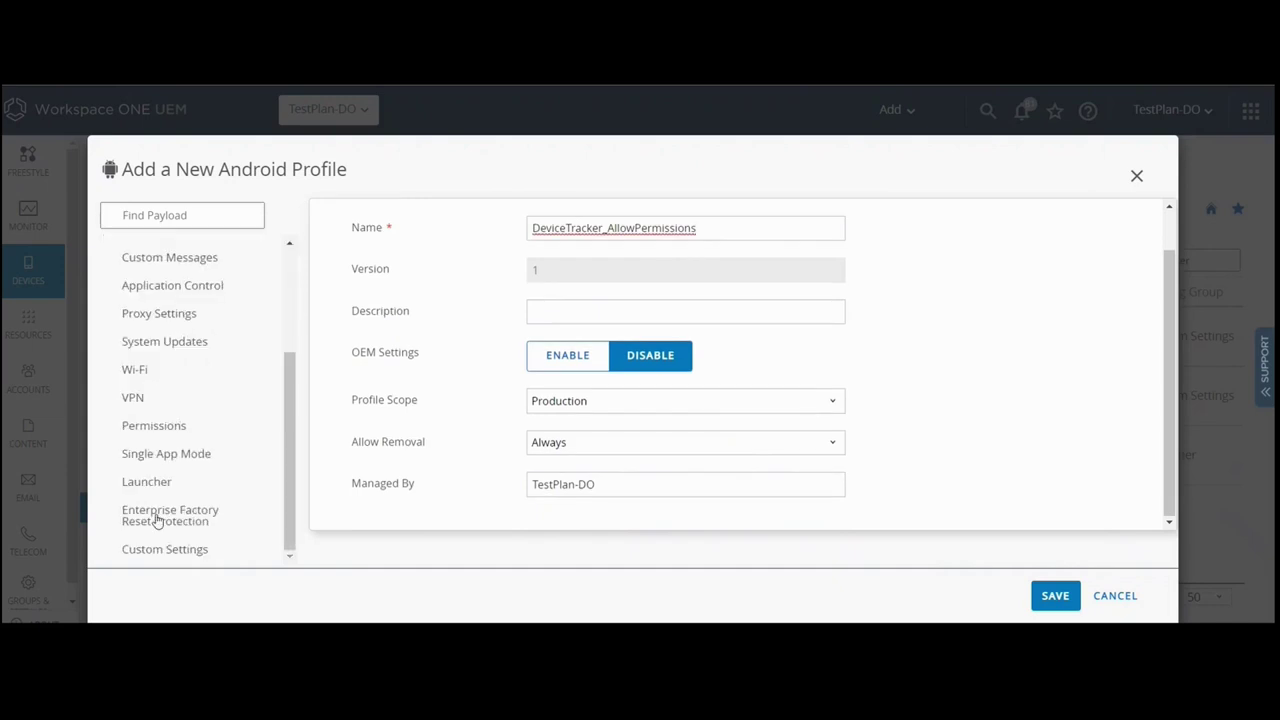
pyautogui.click(171, 550)
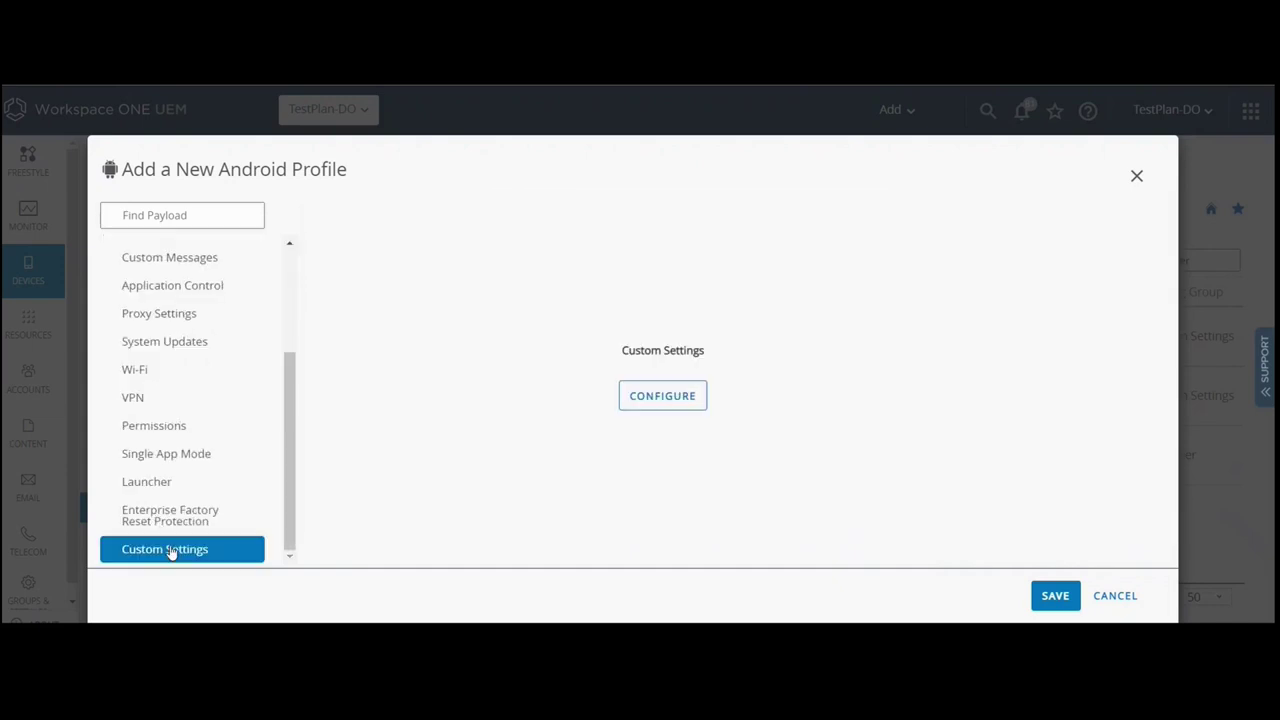
pyautogui.click(661, 401)
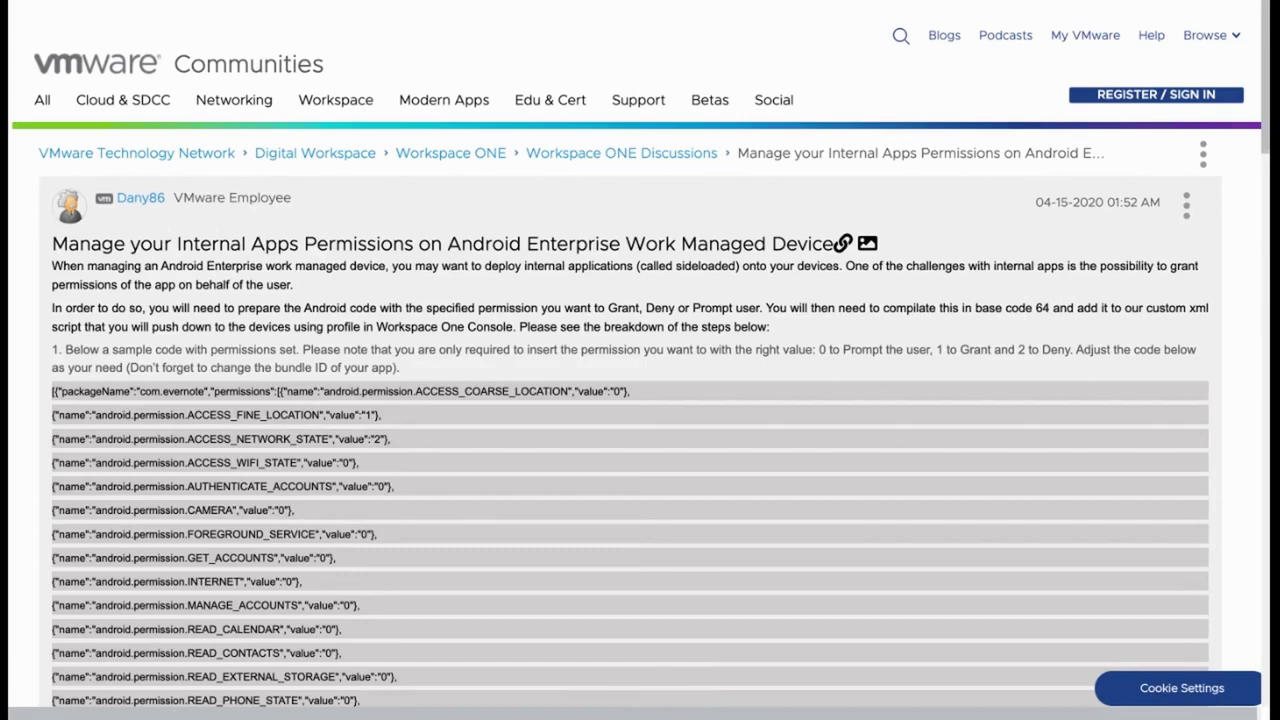
# Step: Paste the permissions XML (MasterRuntimePermission 0, AppLevelRuntimePermissions) into the Custom Settings field
pyautogui.scroll(-3, 640, 400)
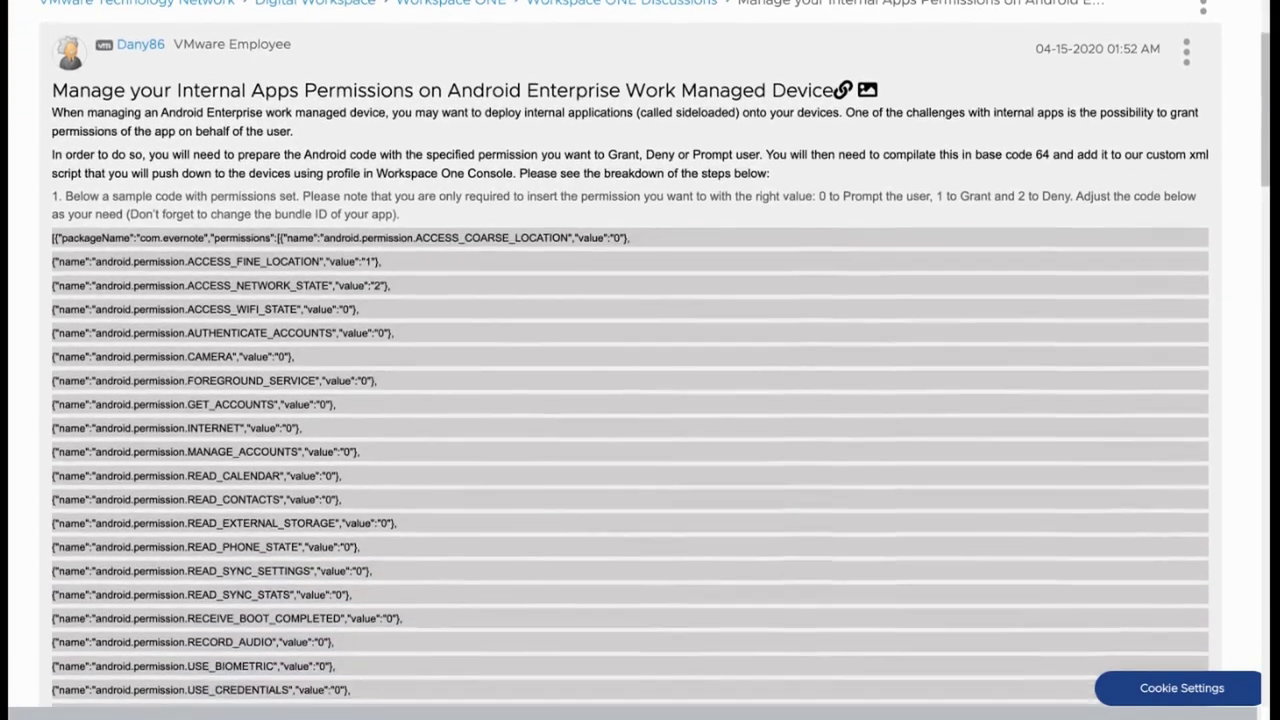
pyautogui.scroll(-1, 640, 358)
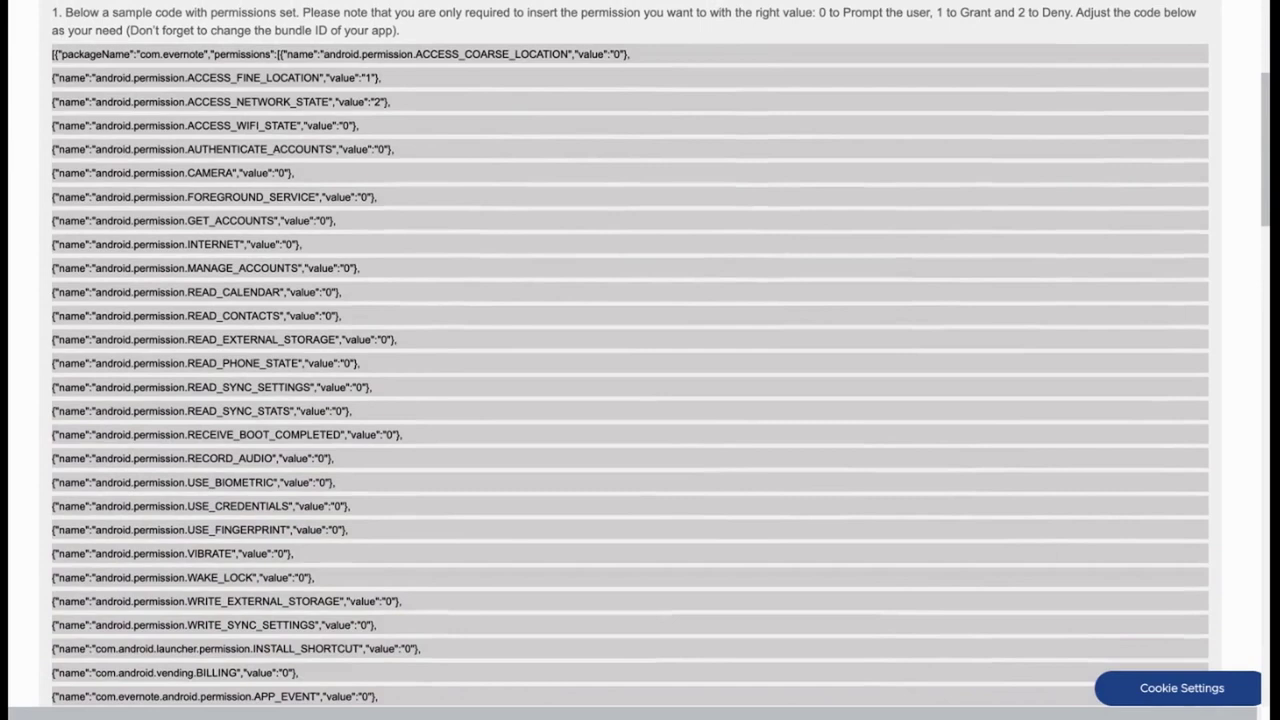
pyautogui.scroll(-9, 640, 360)
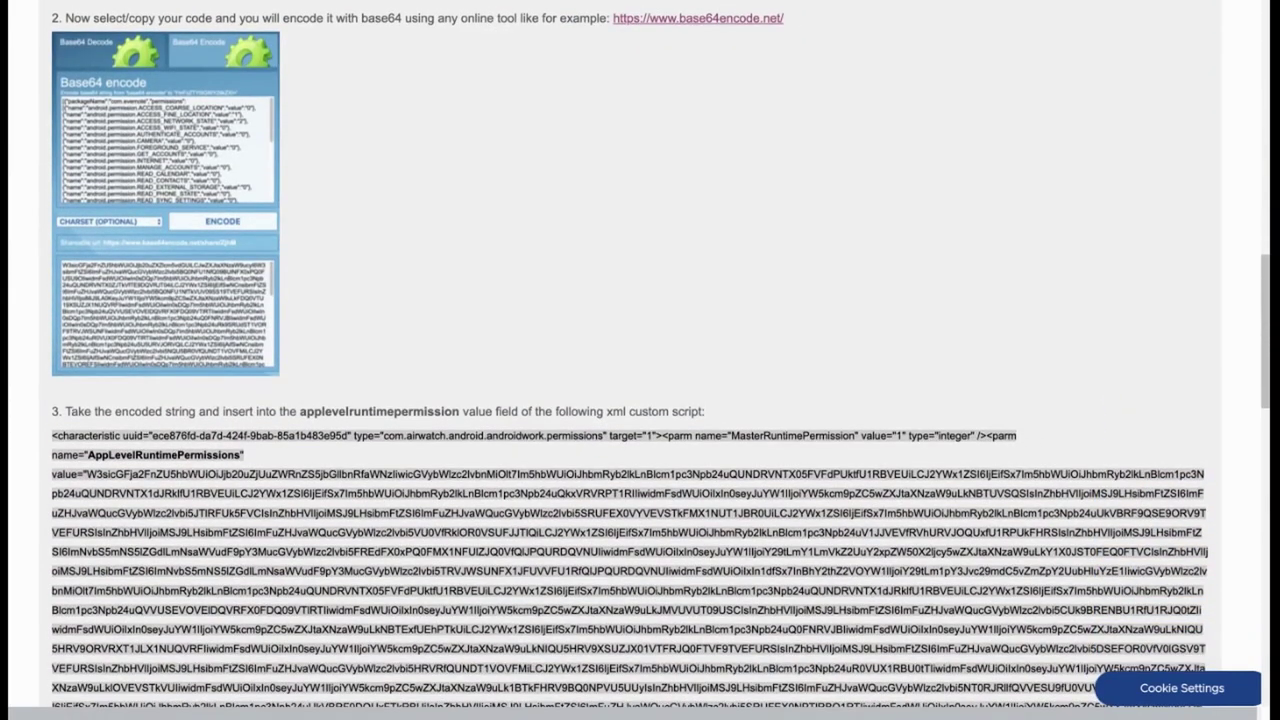
pyautogui.scroll(-4, 1266, 300)
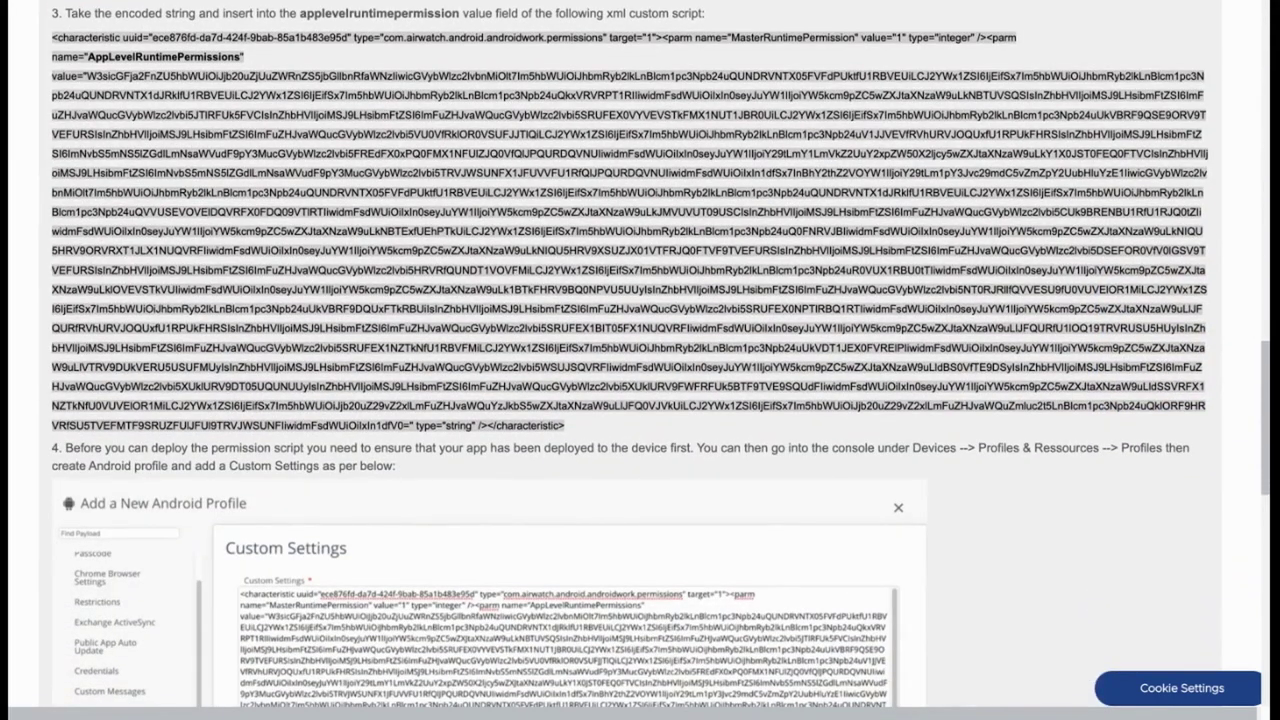
pyautogui.scroll(-4, 1158, 308)
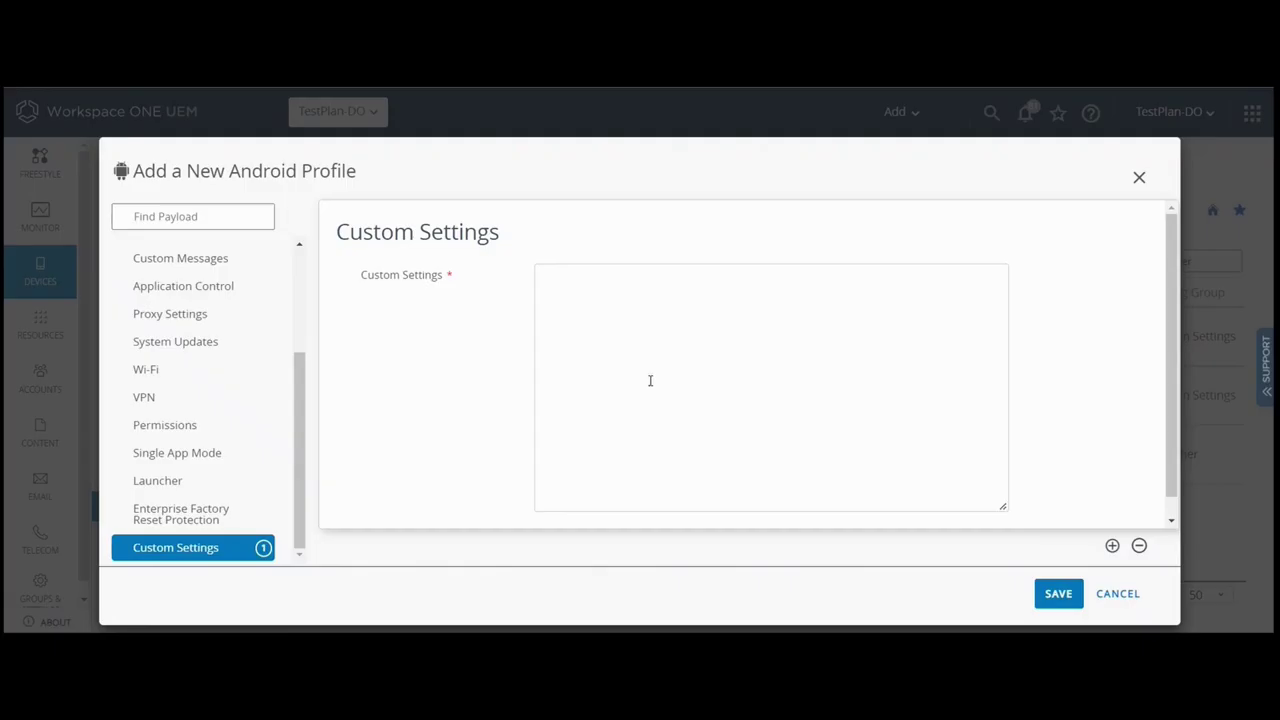
pyautogui.click(660, 289)
pyautogui.hotkey('ctrl', 'v')
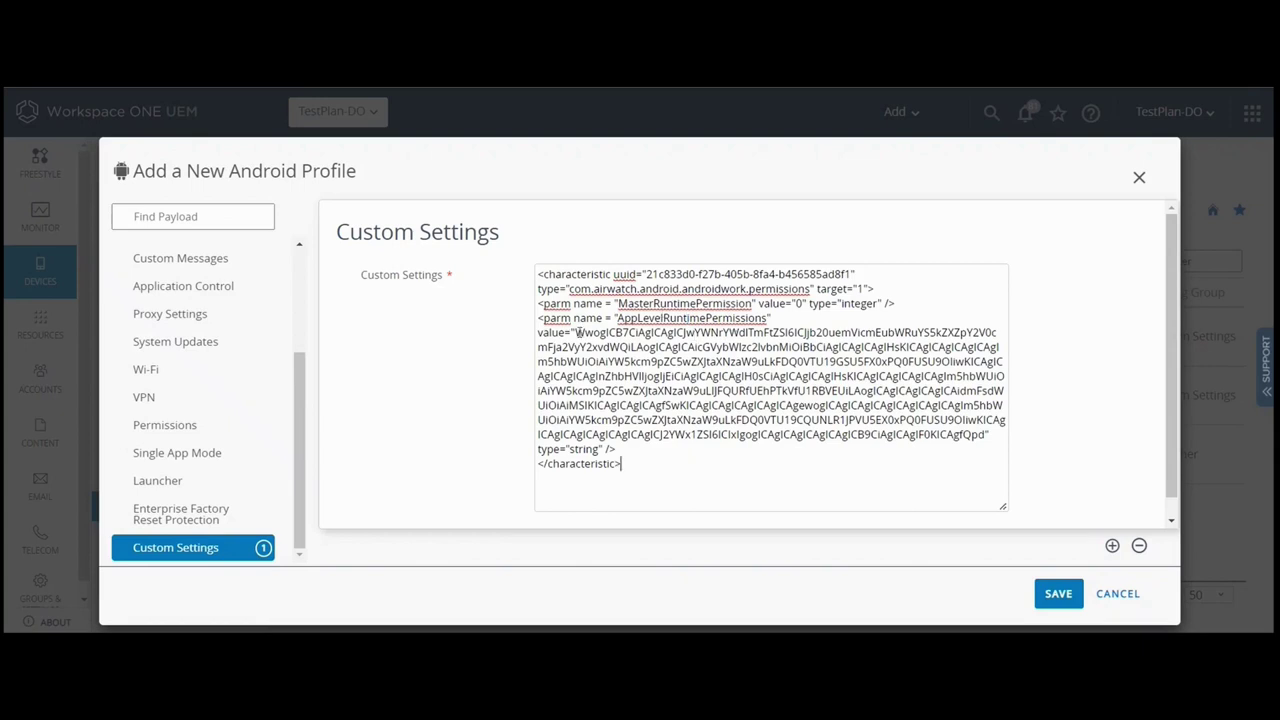
# Step: Highlight the base64-encoded permissions value in the Custom Settings XML
pyautogui.moveTo(576, 332); pyautogui.dragTo(987, 435)
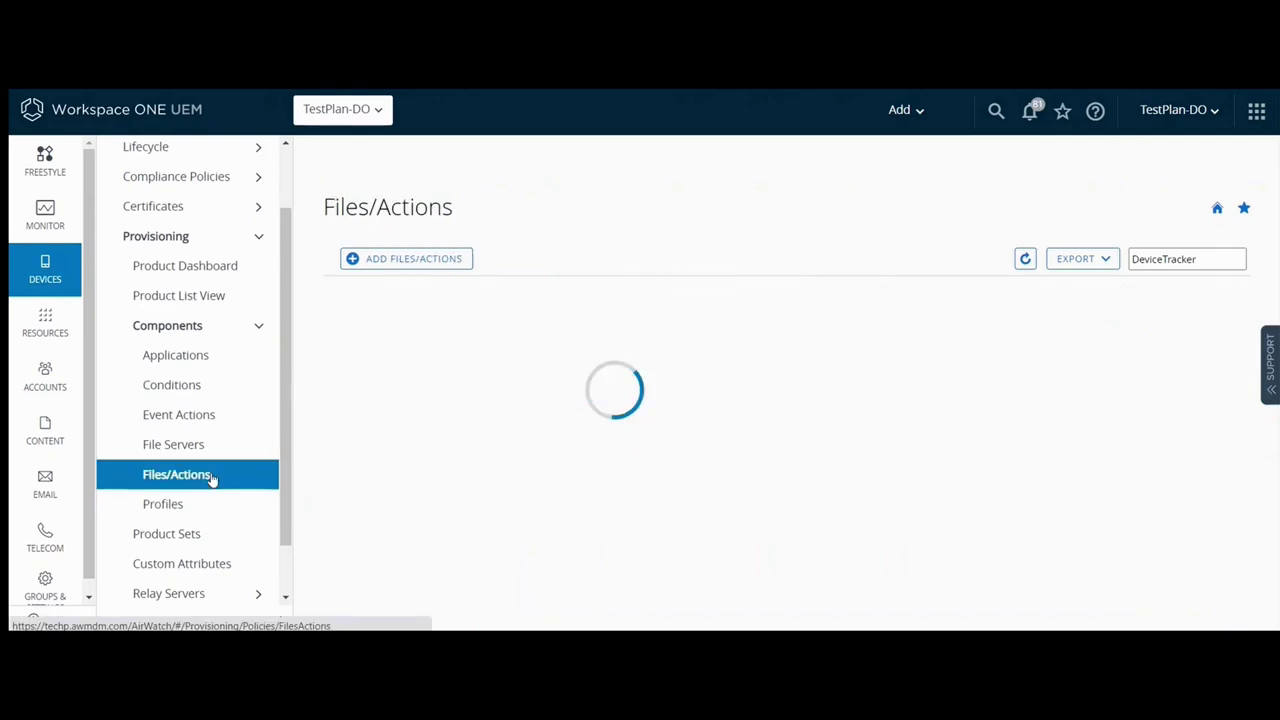
# Step: Start a new Android file/action named DeviceTracker_SetupXMLPermissions
pyautogui.click(413, 258)
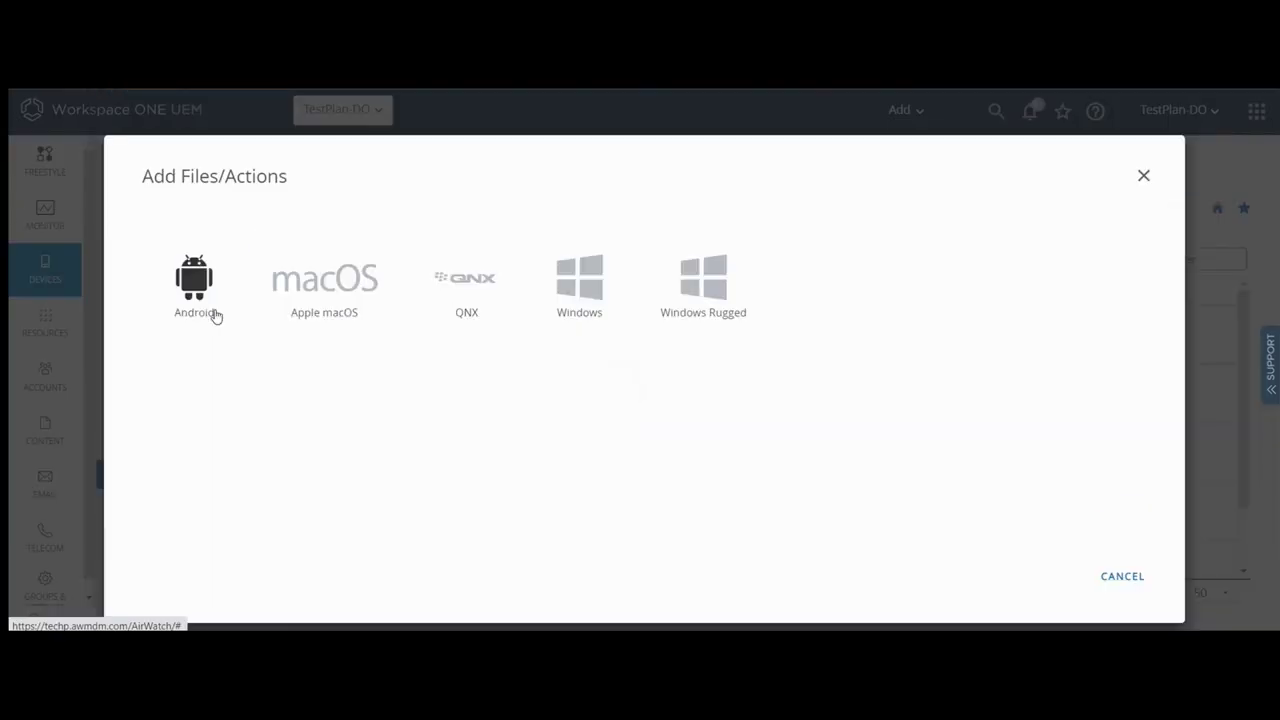
pyautogui.click(205, 314)
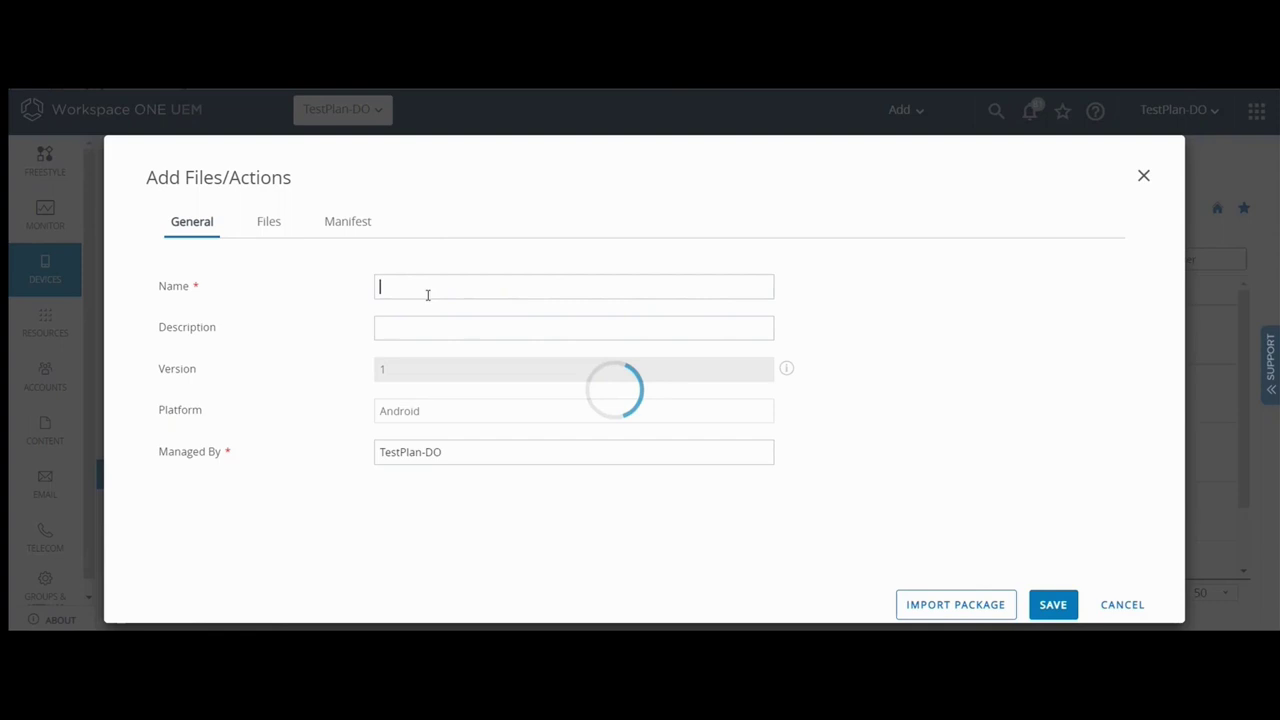
pyautogui.write('DeviceTracker_SetupXMLPermis')
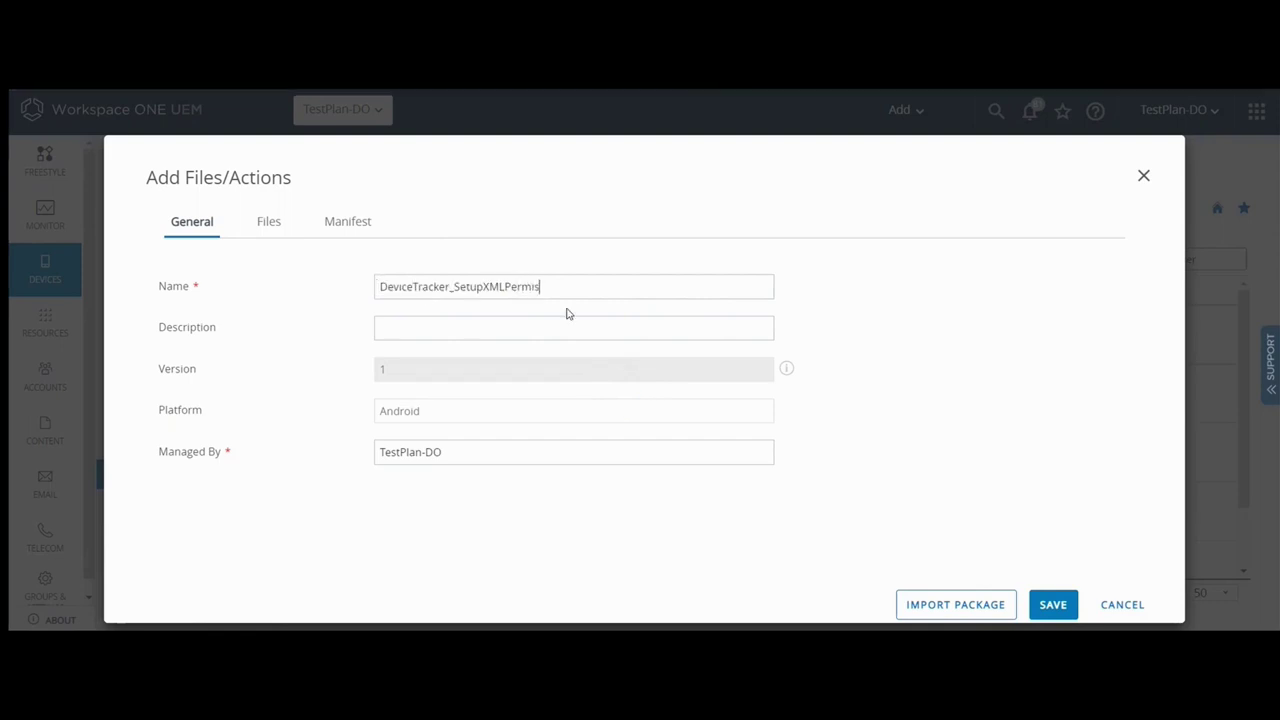
pyautogui.write('sions')
# Step: Upload DeviceTracker.xml from EMM_Files with download path /sdcard/
pyautogui.click(267, 220)
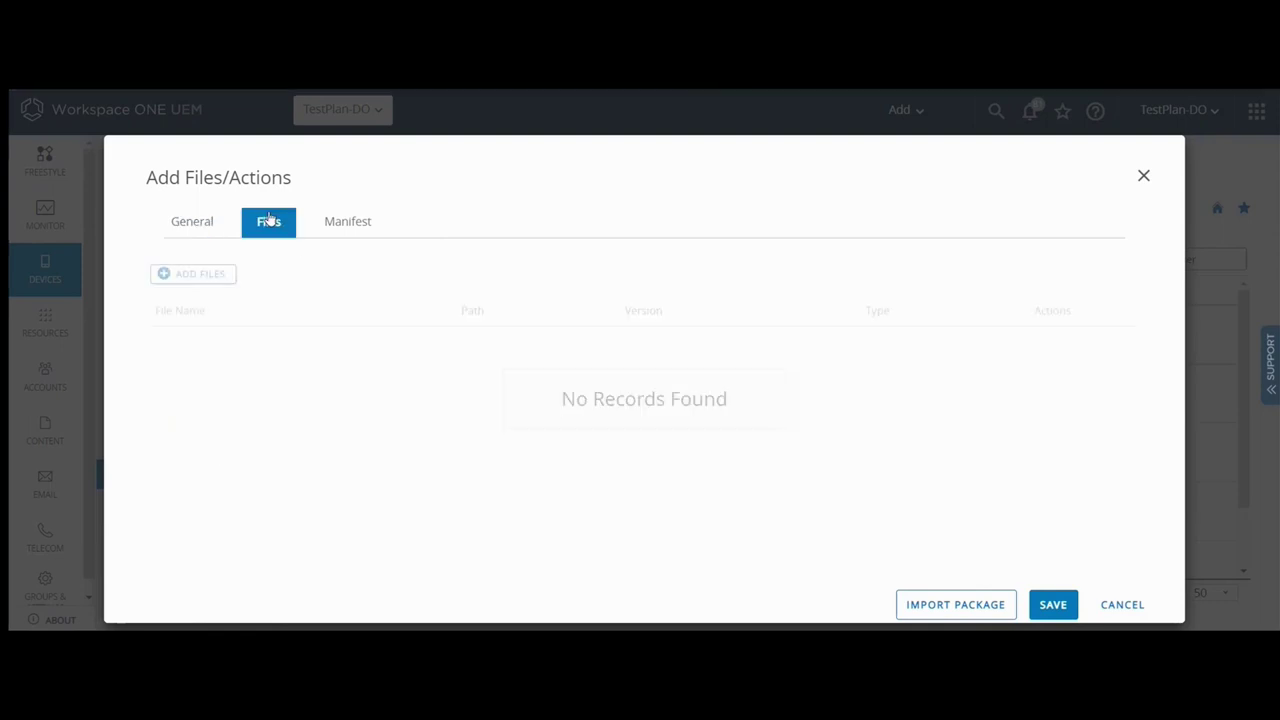
pyautogui.click(198, 278)
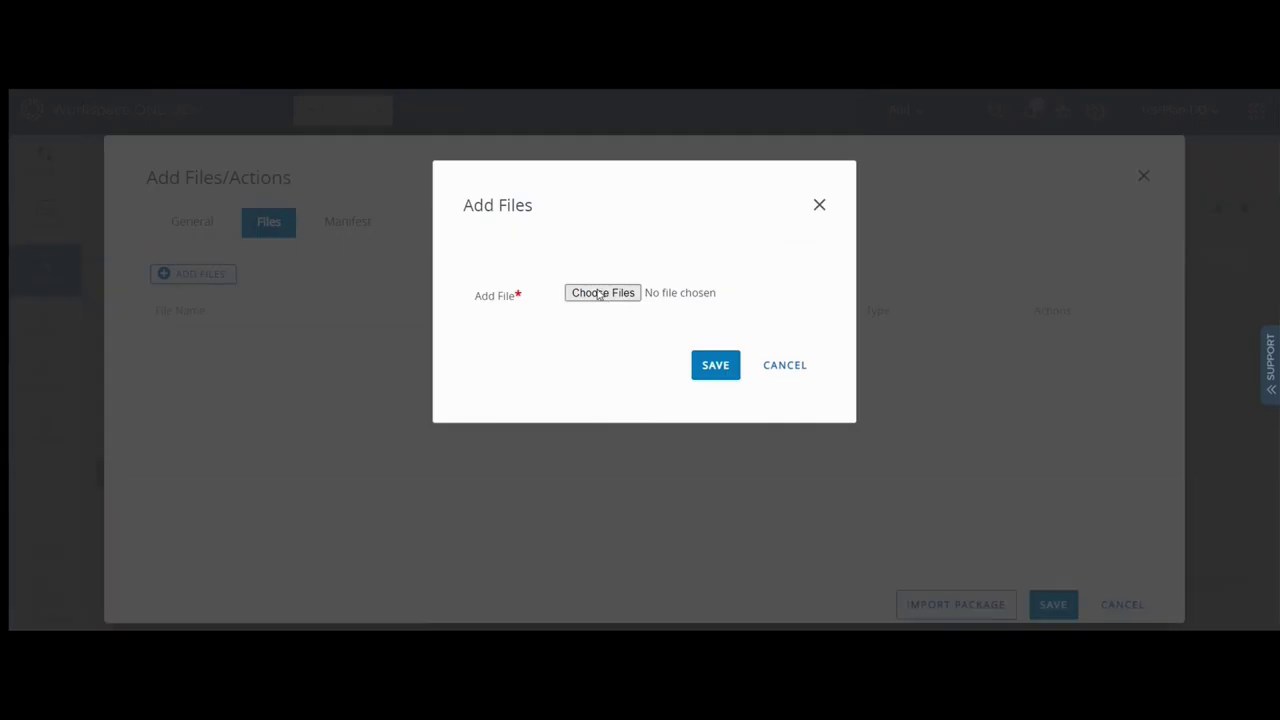
pyautogui.click(600, 293)
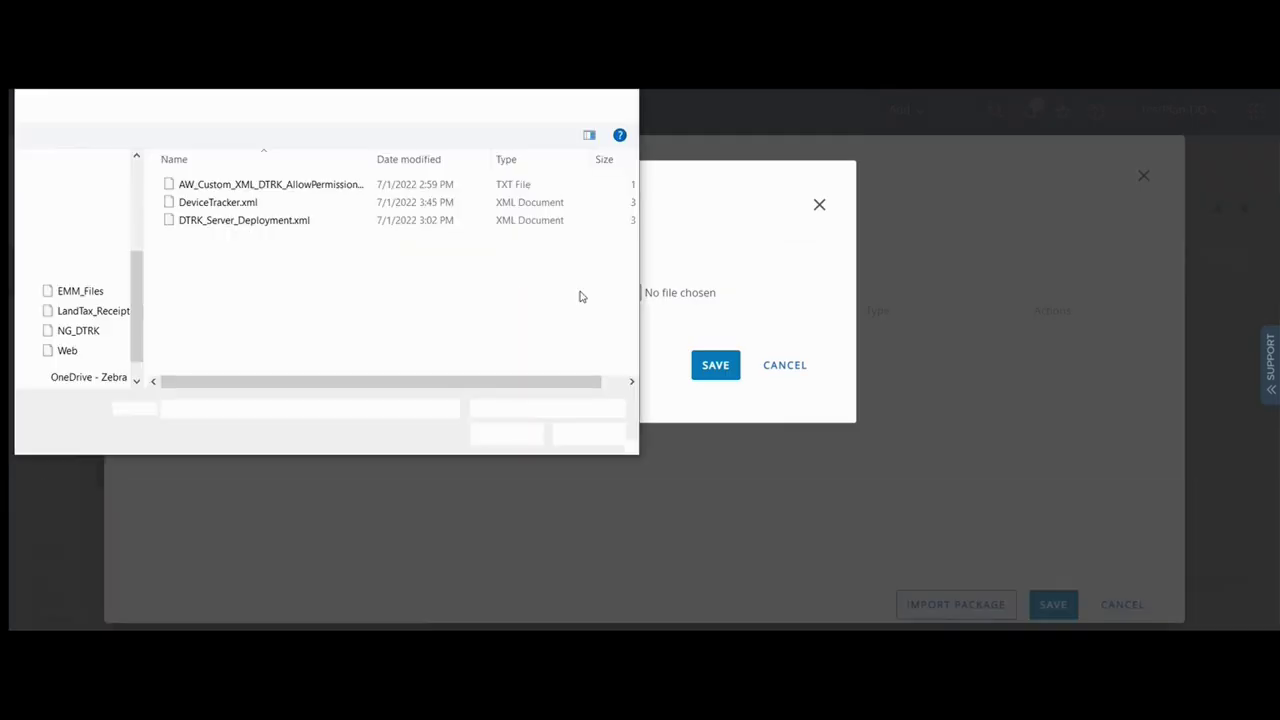
pyautogui.doubleClick(242, 202)
pyautogui.click(715, 365)
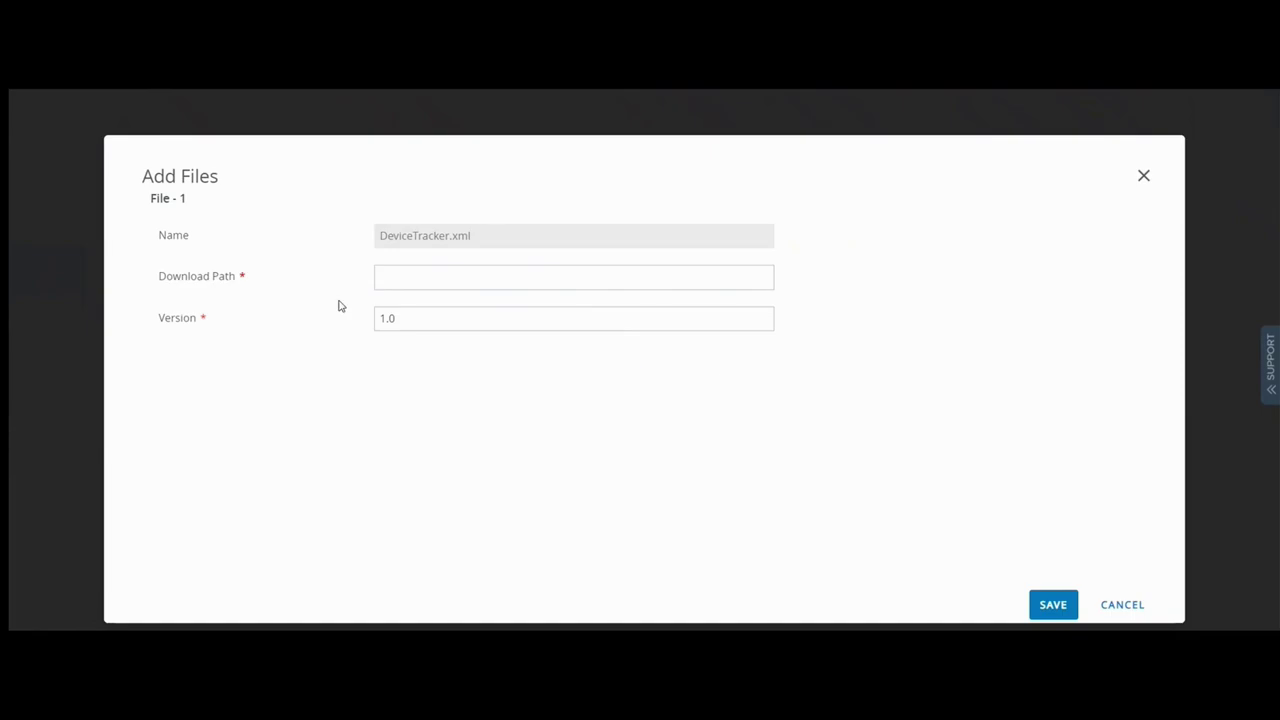
pyautogui.click(406, 277)
pyautogui.write('/sdcard/')
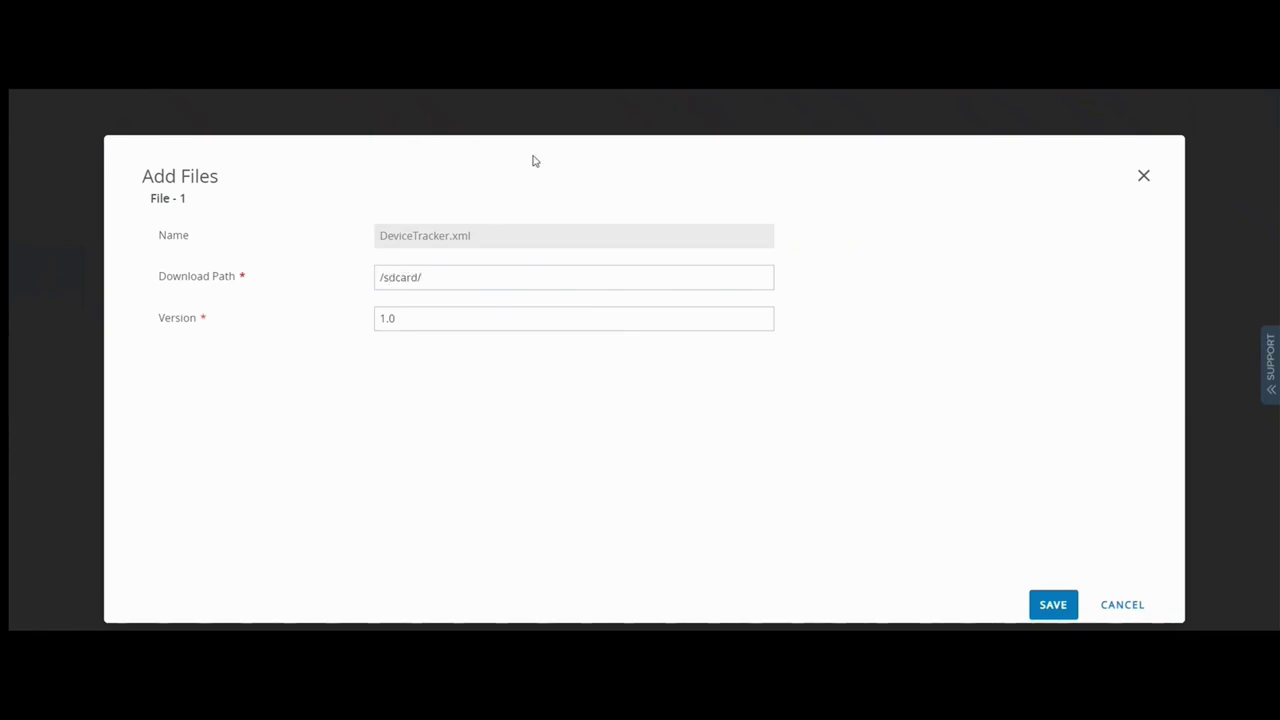
pyautogui.click(1052, 606)
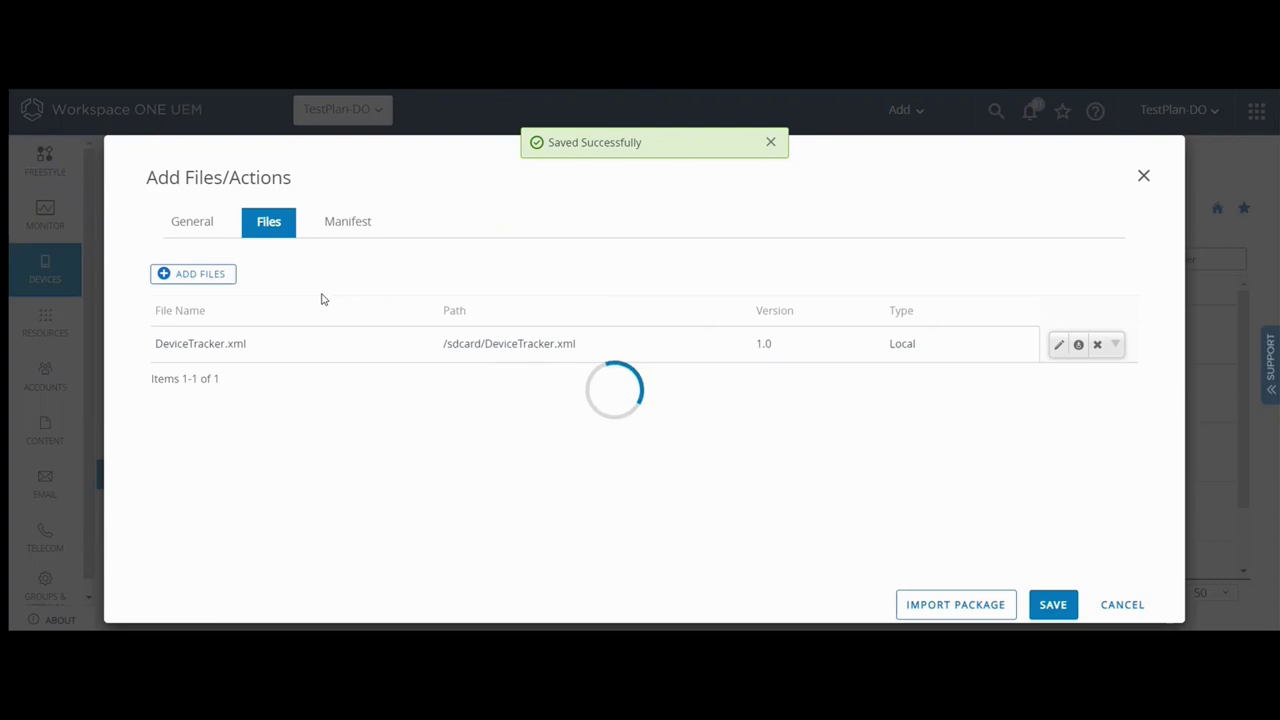
# Step: Add an Apply Custom Settings action to the installation manifest
pyautogui.click(358, 226)
pyautogui.click(218, 296)
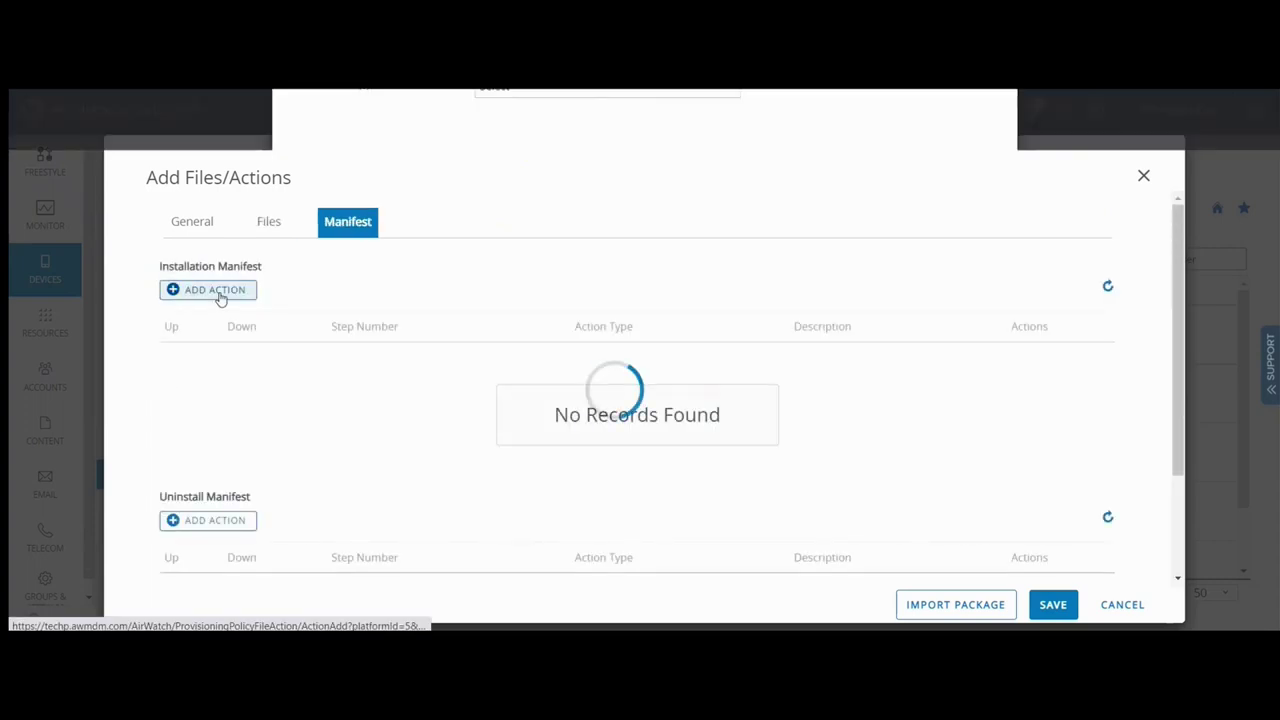
pyautogui.click(512, 238)
pyautogui.click(519, 286)
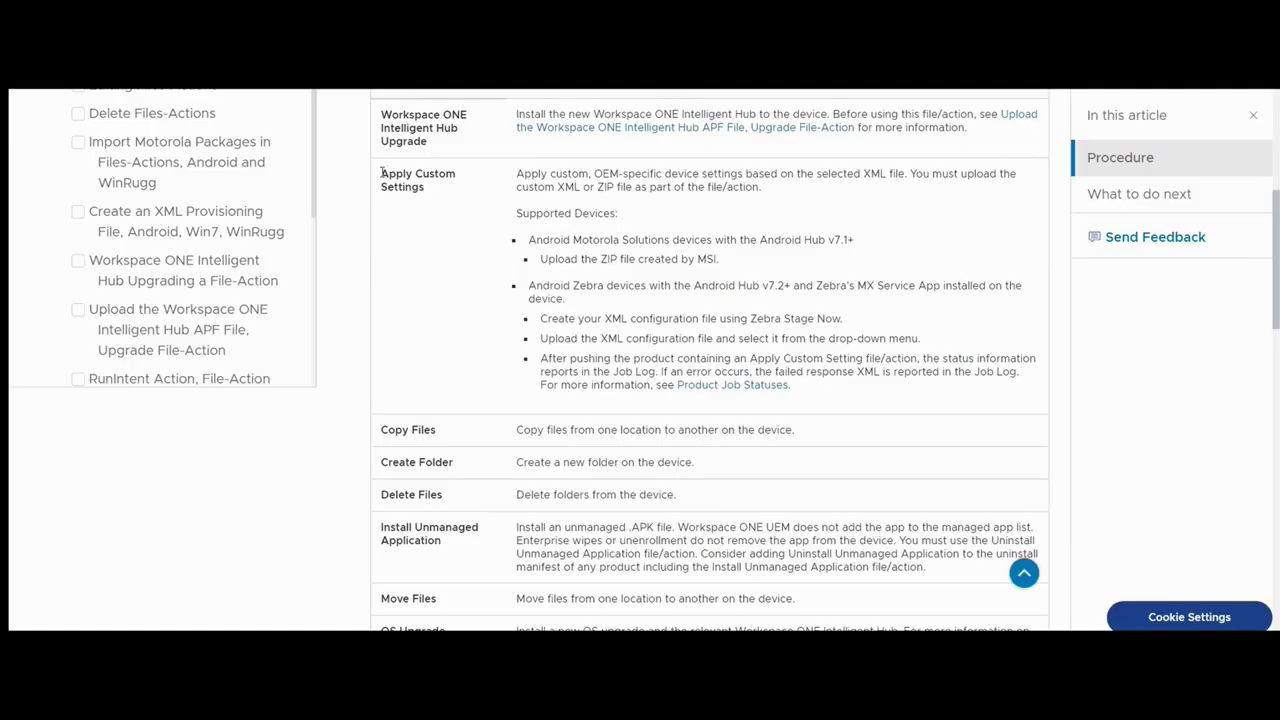
pyautogui.moveTo(381, 172); pyautogui.dragTo(457, 191)
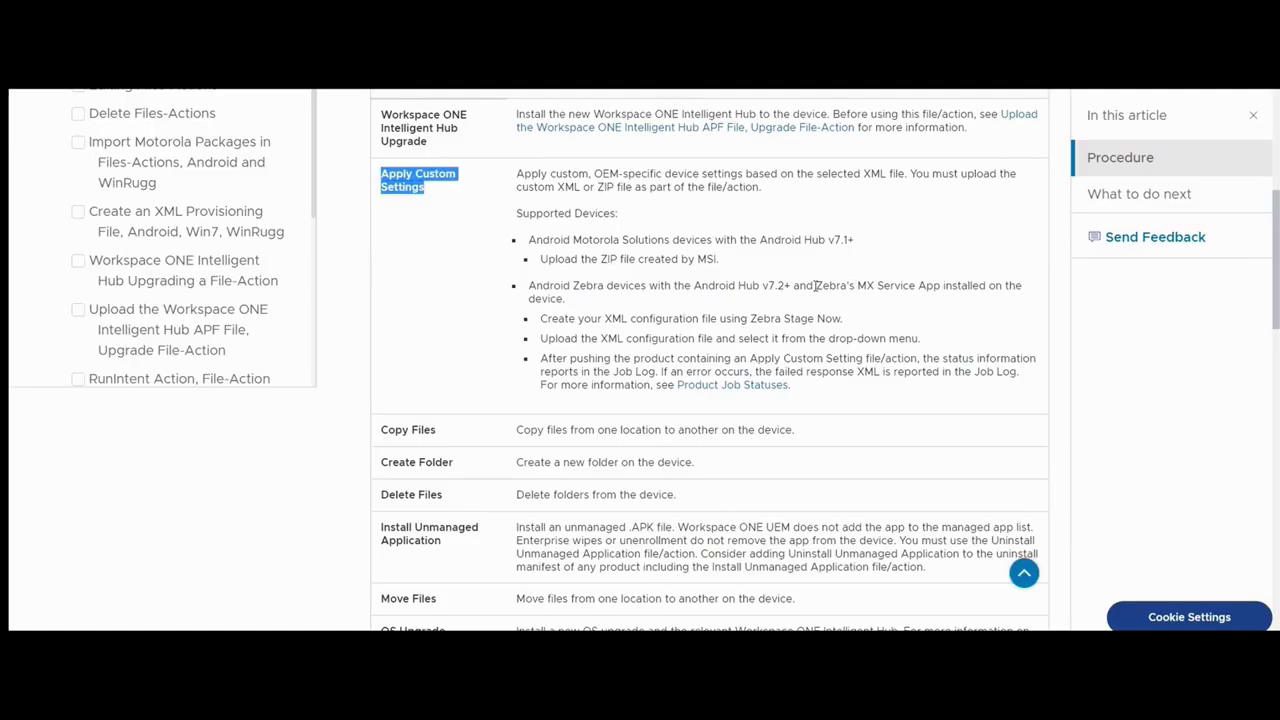
pyautogui.moveTo(816, 286); pyautogui.dragTo(1010, 307)
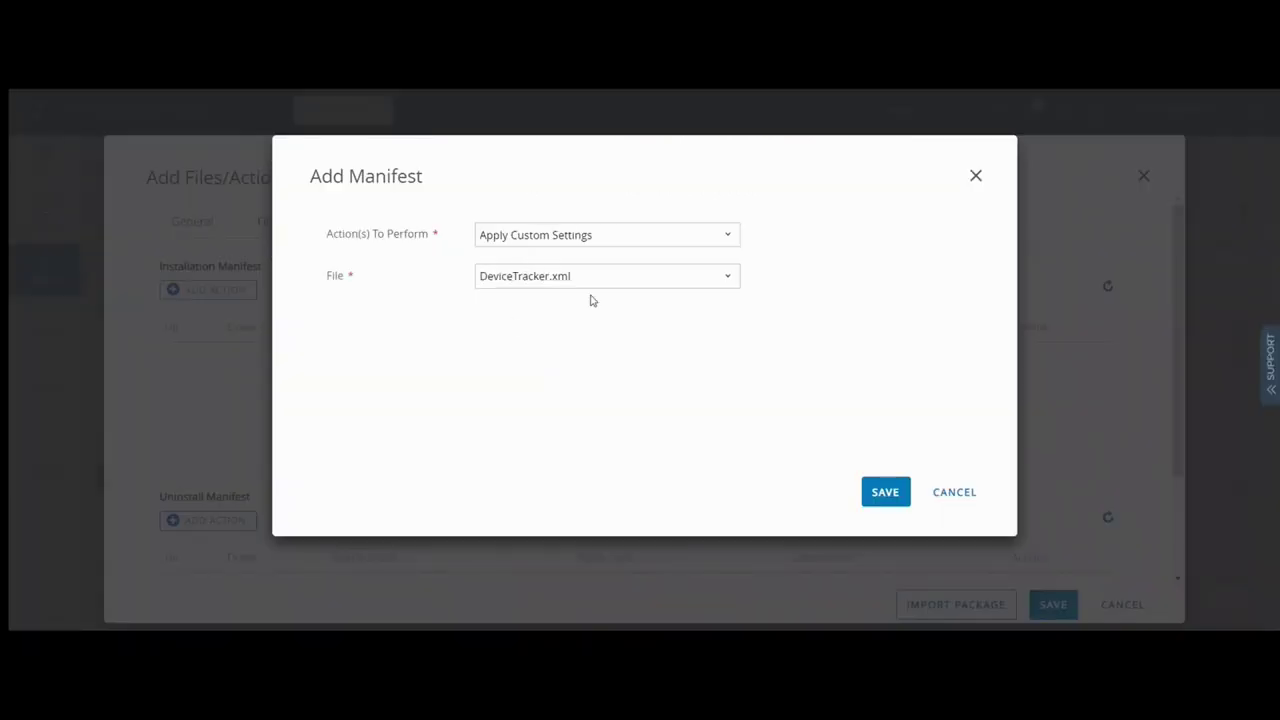
# Step: Save the Apply Custom Settings step and the file/action, then go to Product List View
pyautogui.click(893, 492)
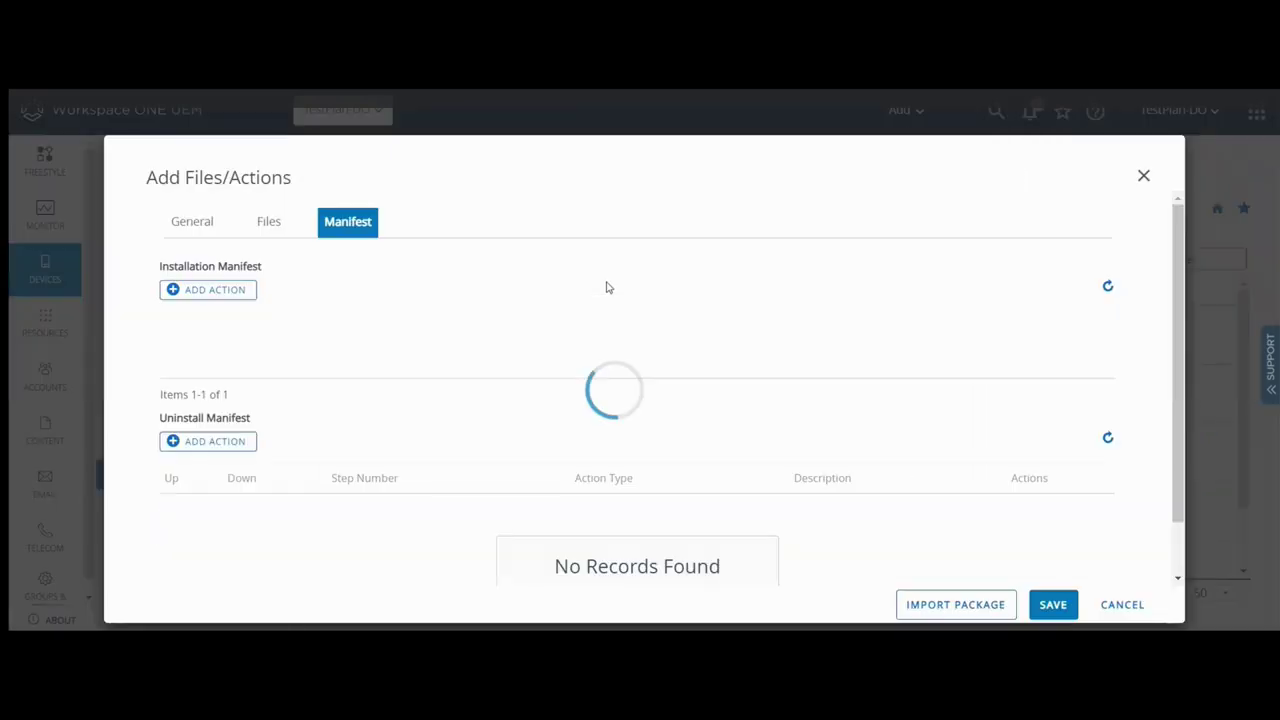
pyautogui.click(1041, 610)
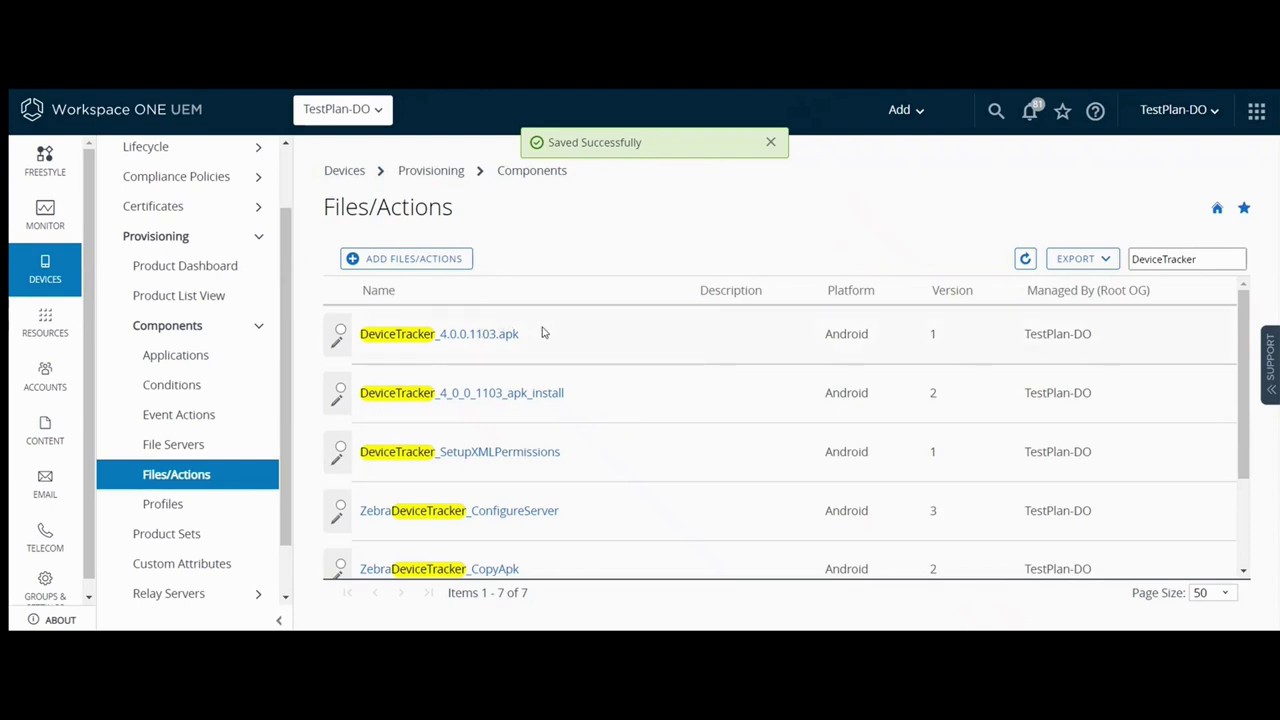
pyautogui.click(200, 295)
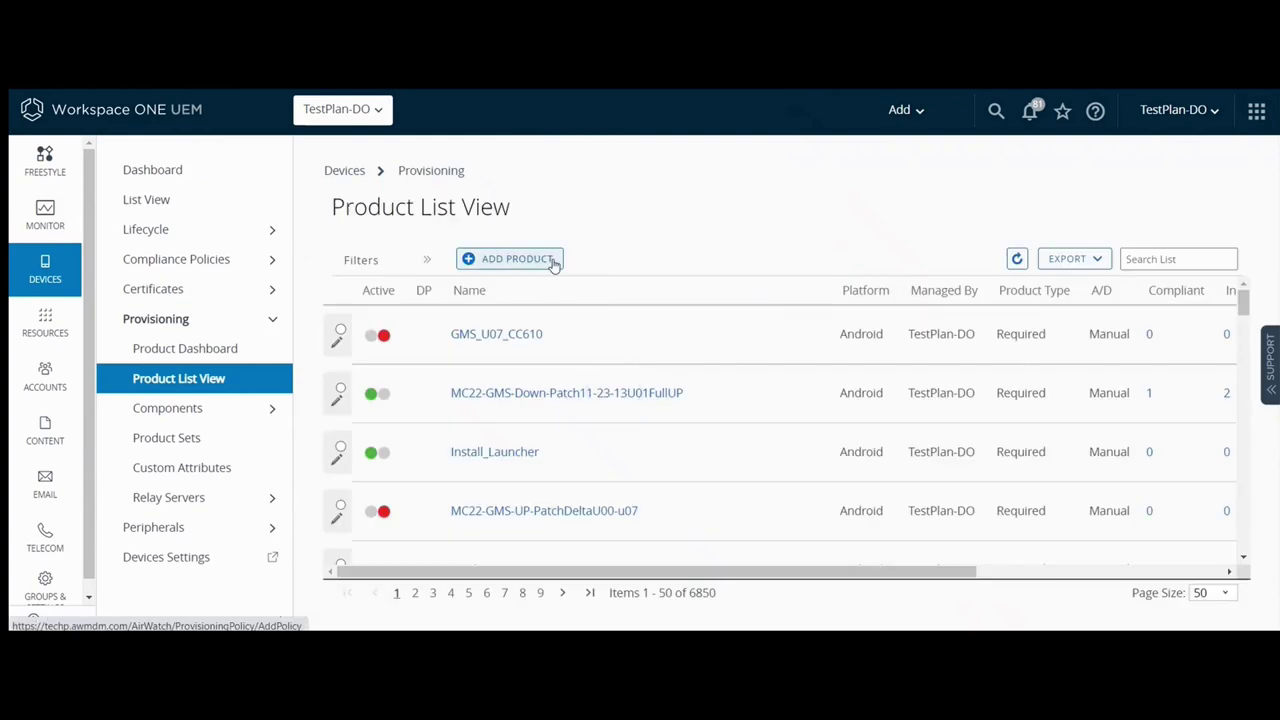
# Step: Start product DeviceTracker_AllowPermissions, assign the matching smart group, and add a manifest step
pyautogui.click(553, 262)
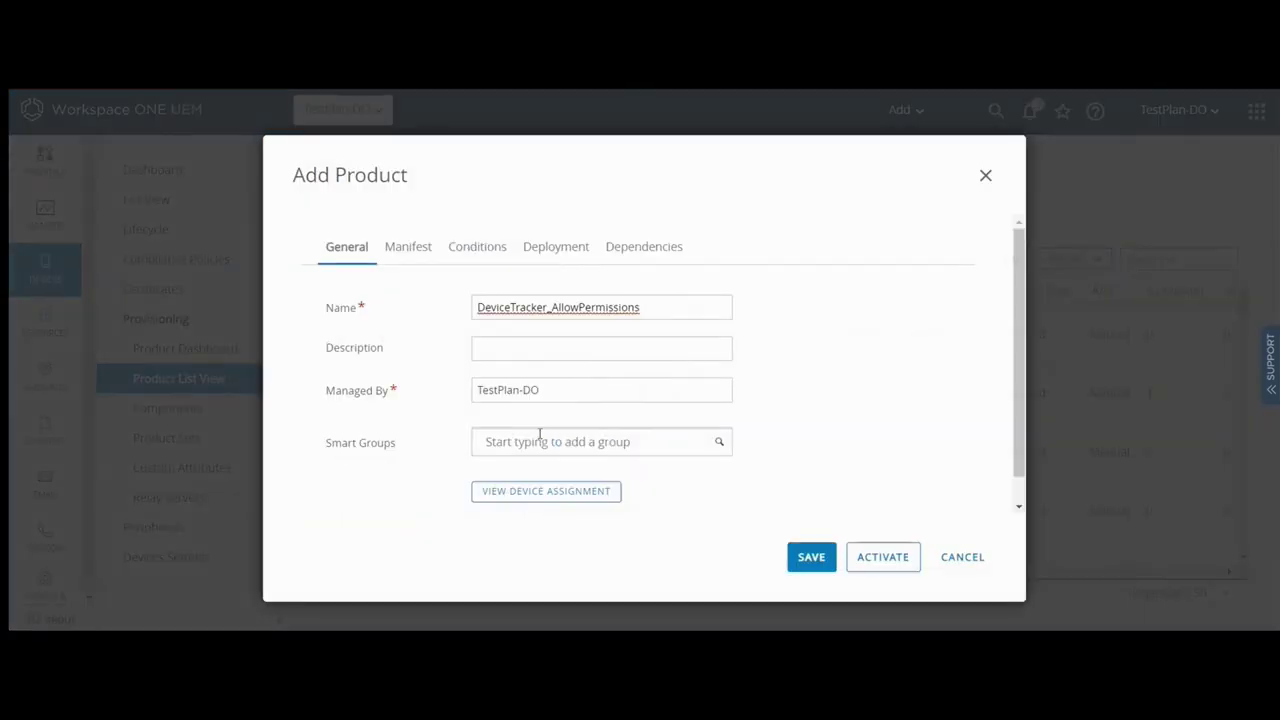
pyautogui.write('ng_ani')
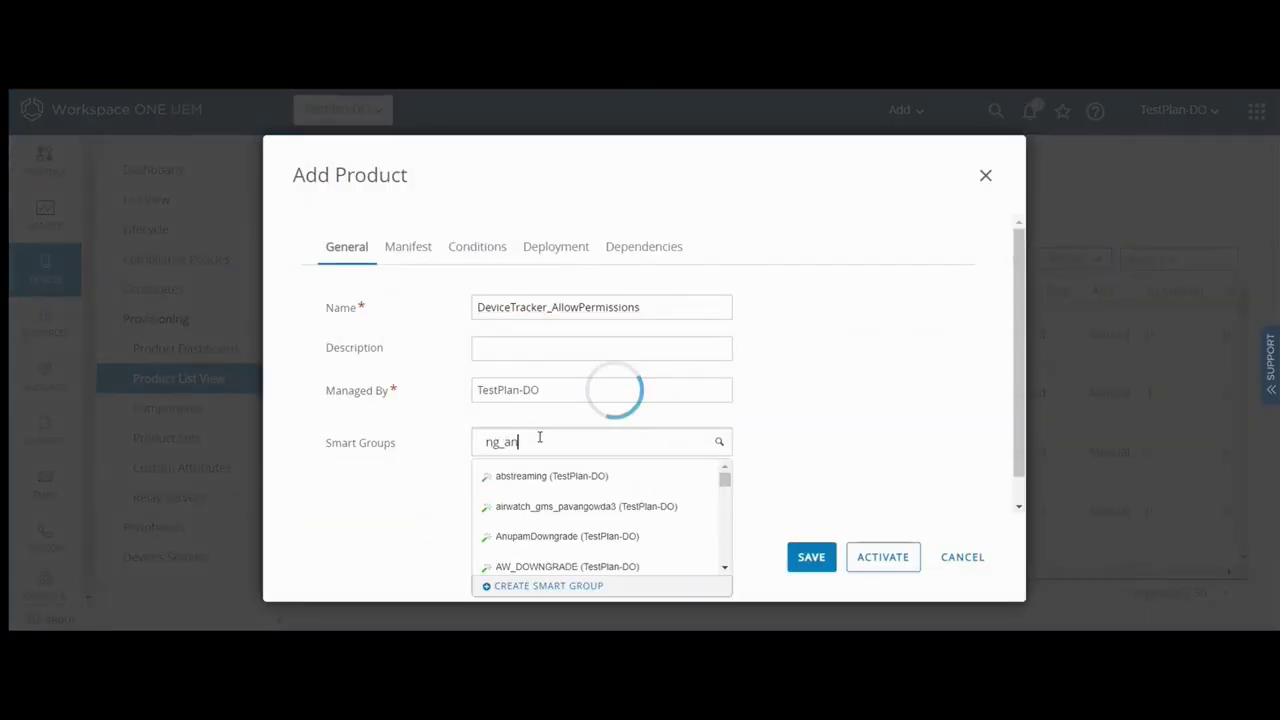
pyautogui.click(586, 477)
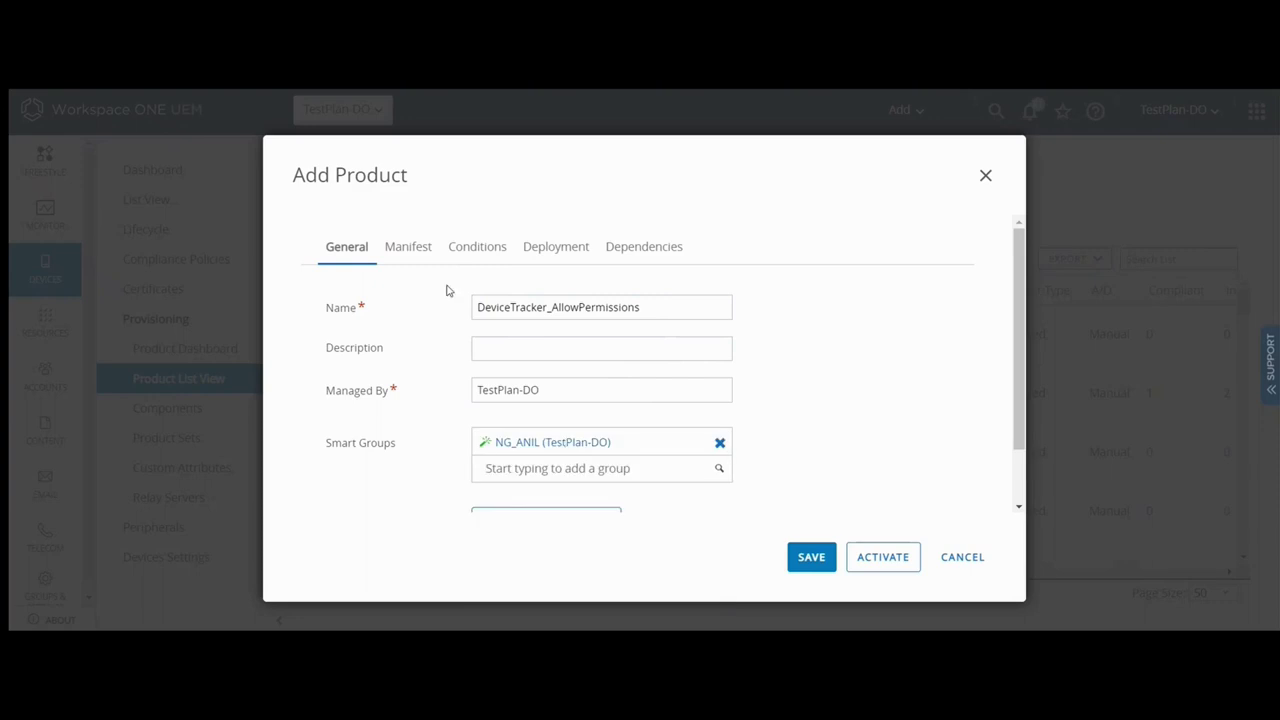
pyautogui.click(430, 262)
pyautogui.click(343, 305)
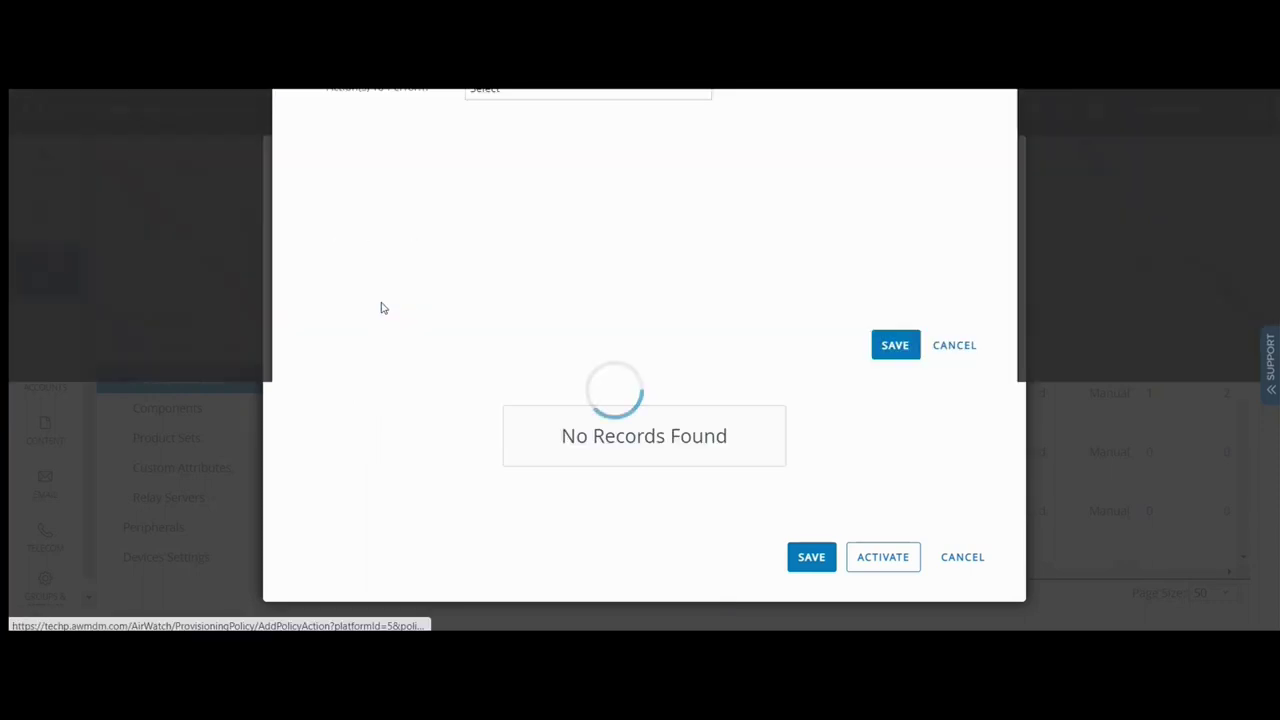
# Step: Add a manifest step that installs the DeviceTracker_AllowPermissions profile
pyautogui.click(501, 230)
pyautogui.click(500, 361)
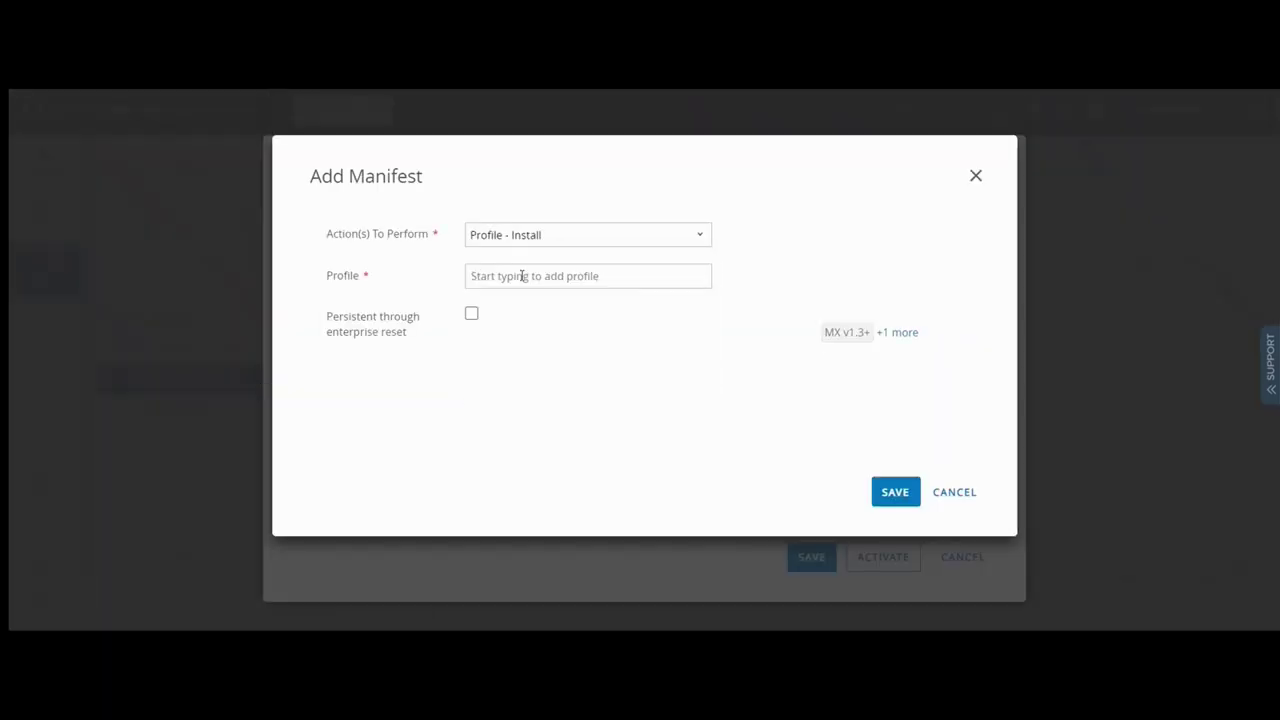
pyautogui.click(522, 275)
pyautogui.write('DeviceTracker')
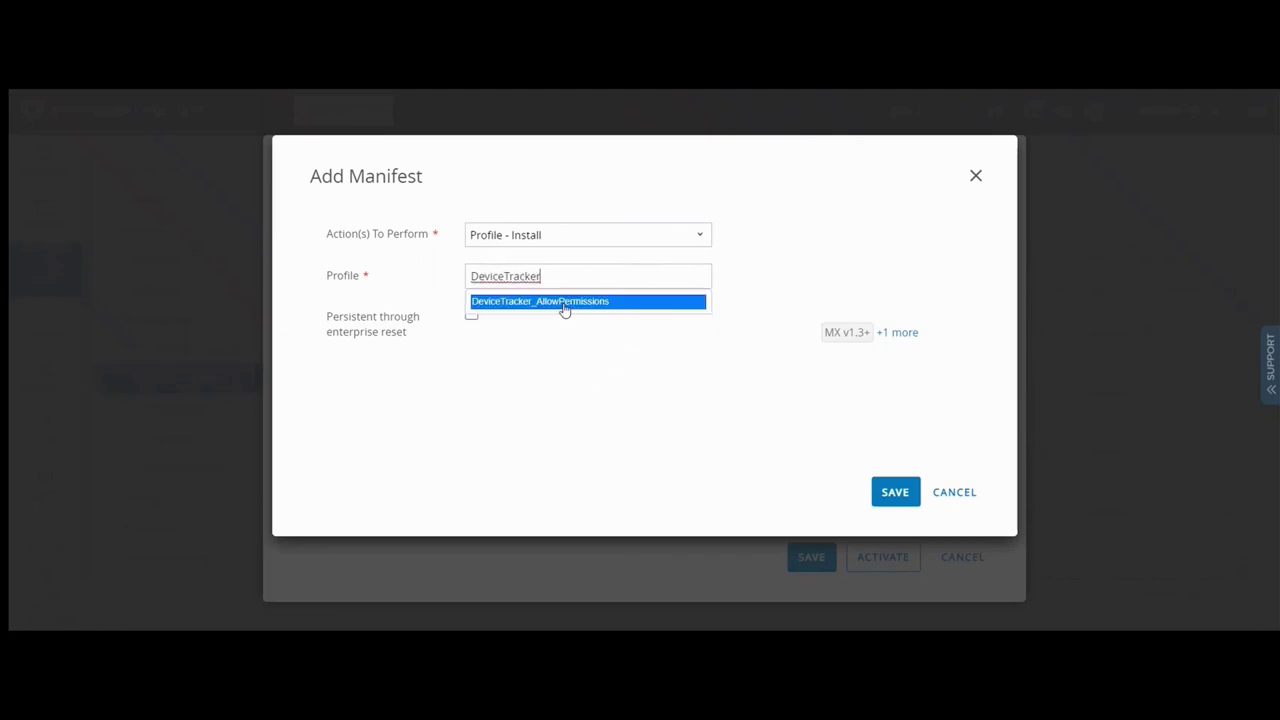
pyautogui.click(563, 302)
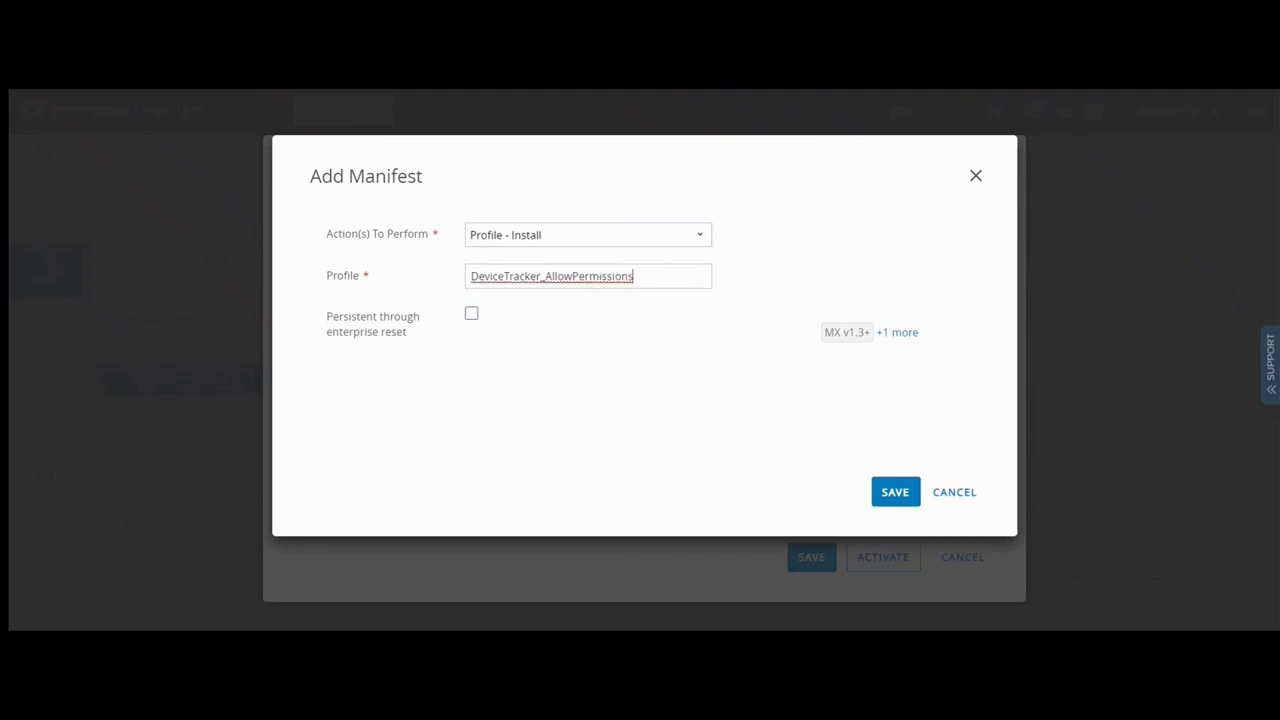
pyautogui.click(899, 492)
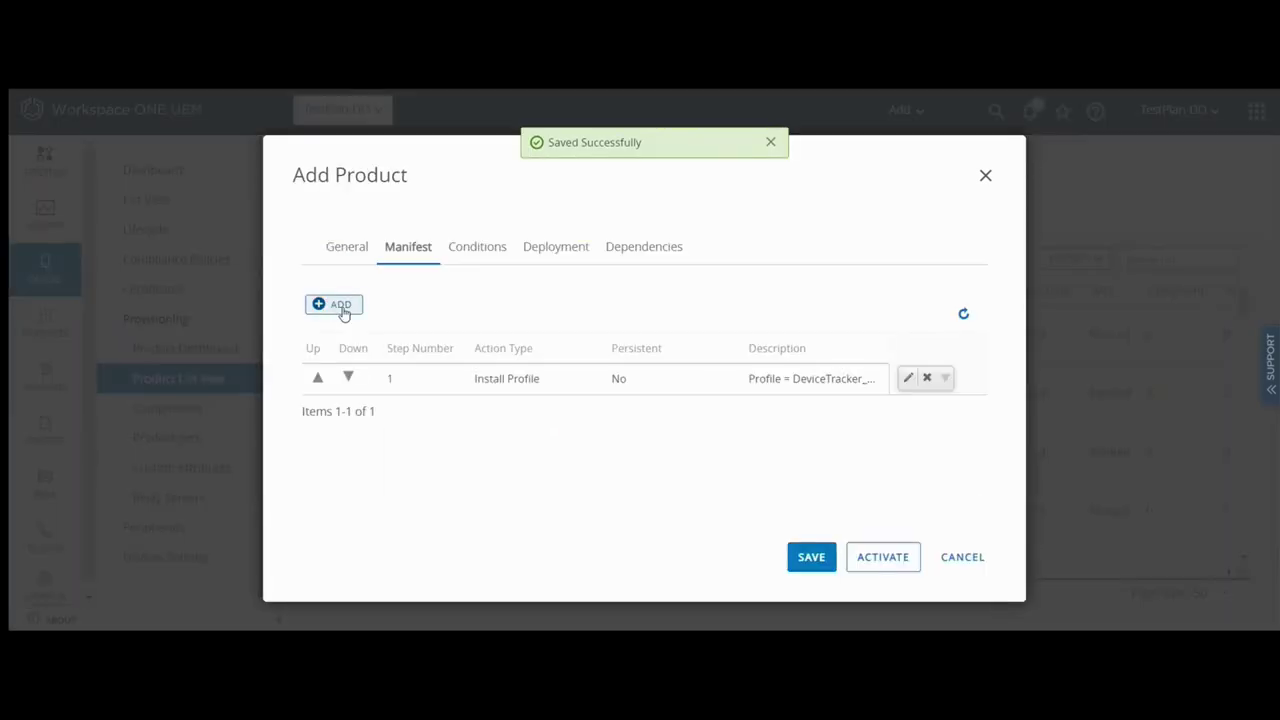
# Step: Add a second step installing the DeviceTracker_SetupXMLPermissions file/action
pyautogui.click(341, 306)
pyautogui.click(551, 240)
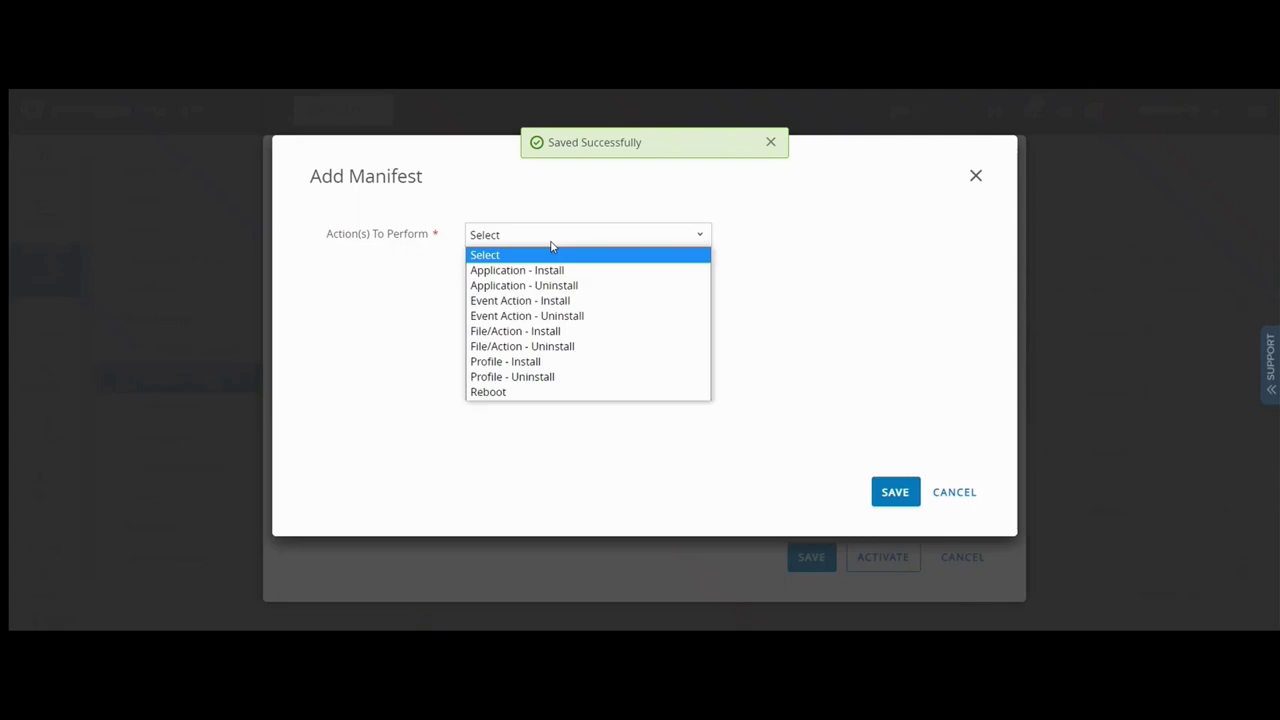
pyautogui.click(489, 336)
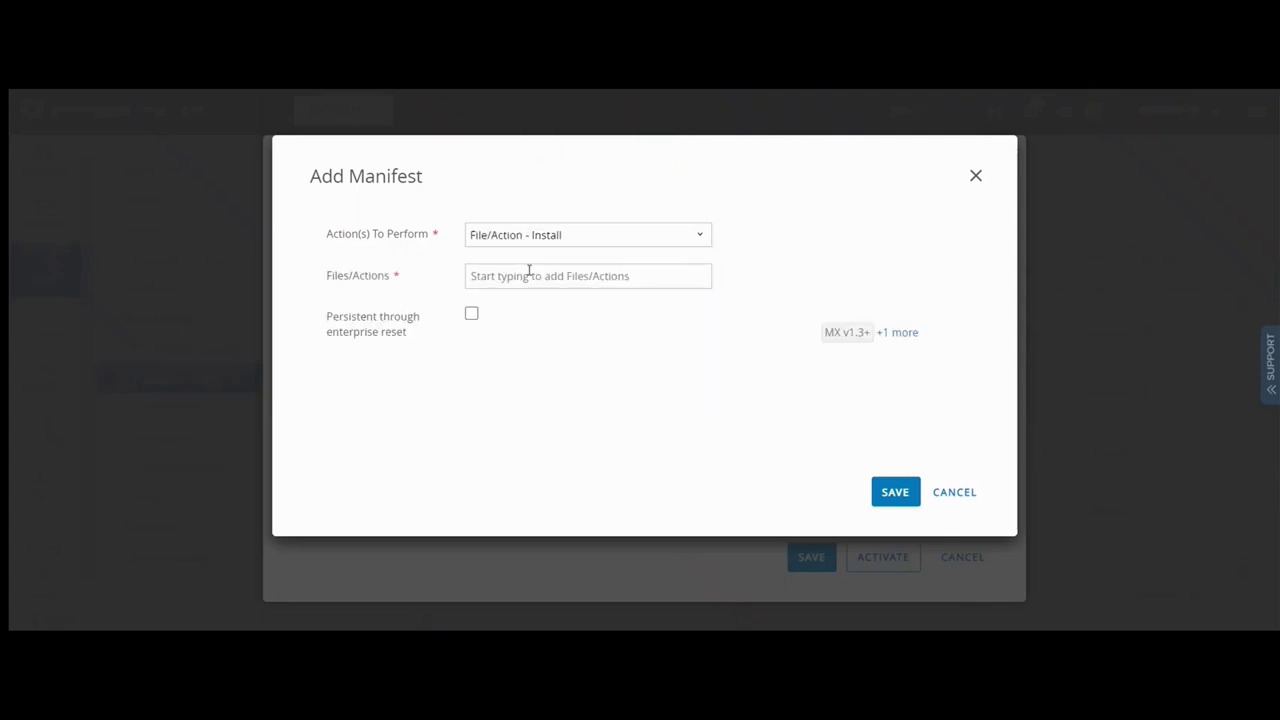
pyautogui.click(505, 275)
pyautogui.write('DeviceTracker_SetupXMLPermissions')
pyautogui.click(903, 505)
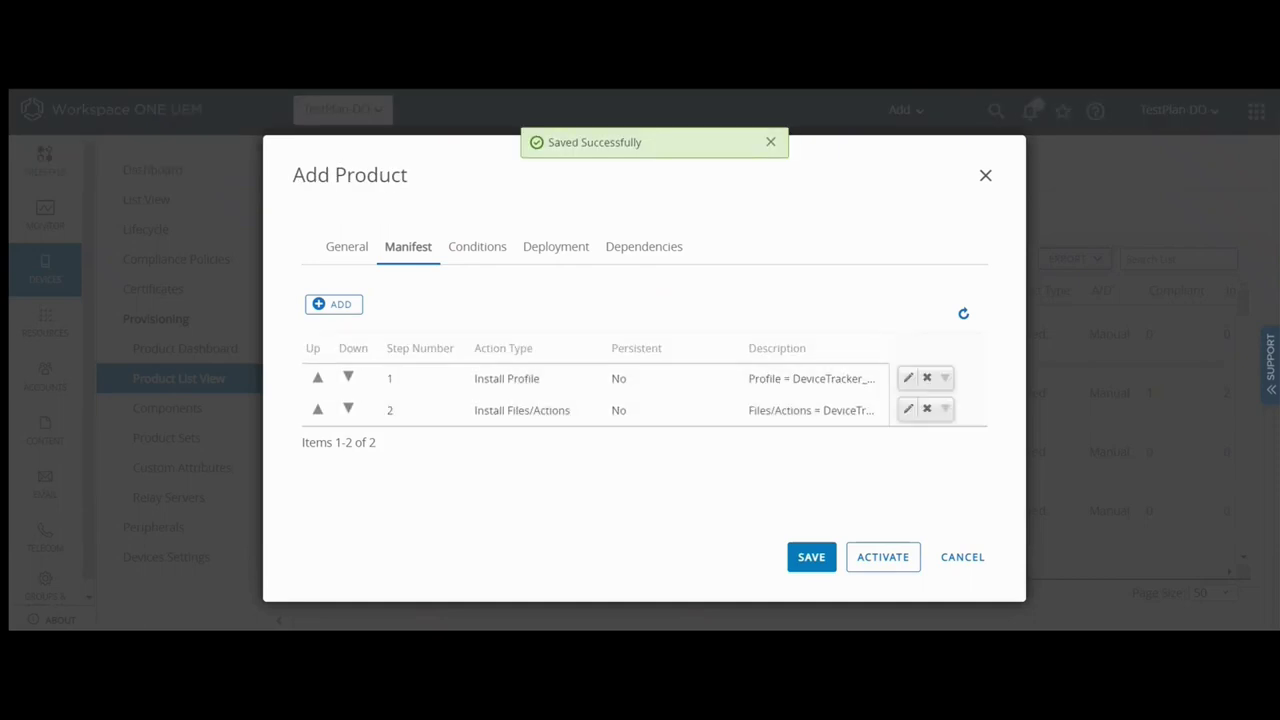
# Step: Activate the DeviceTracker_AllowPermissions product and acknowledge the relay server warning
pyautogui.click(884, 562)
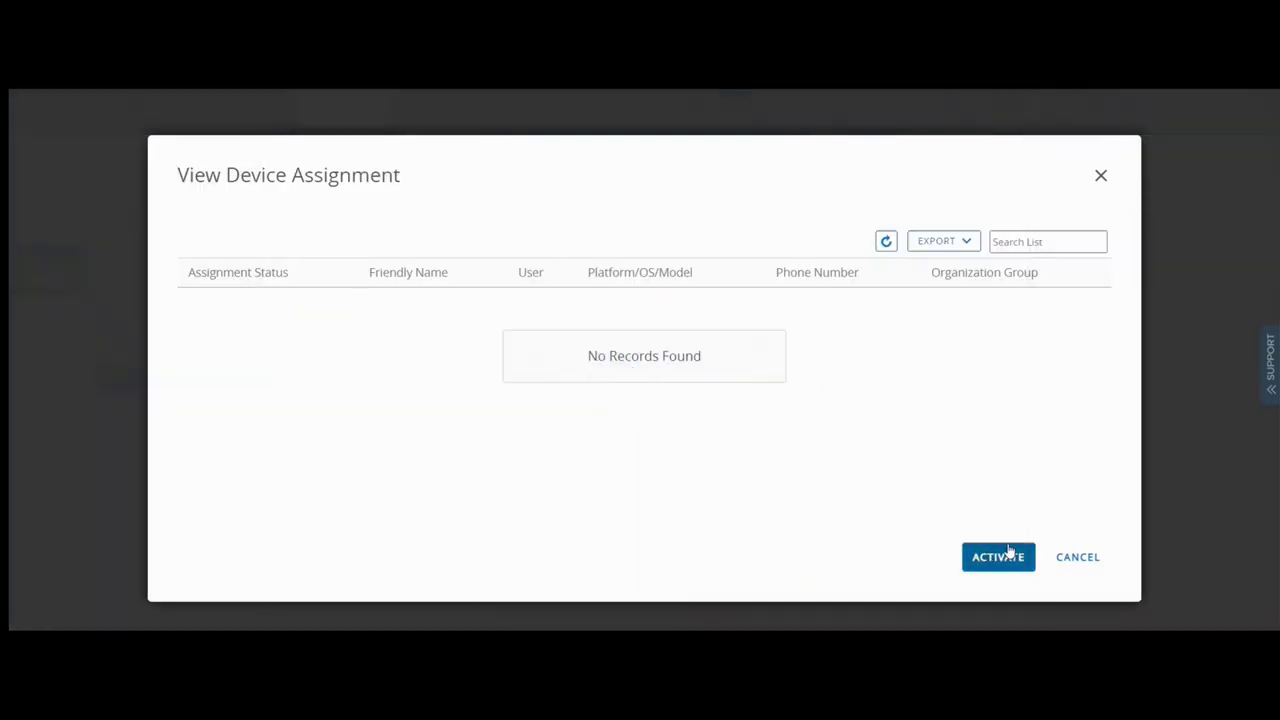
pyautogui.click(1010, 551)
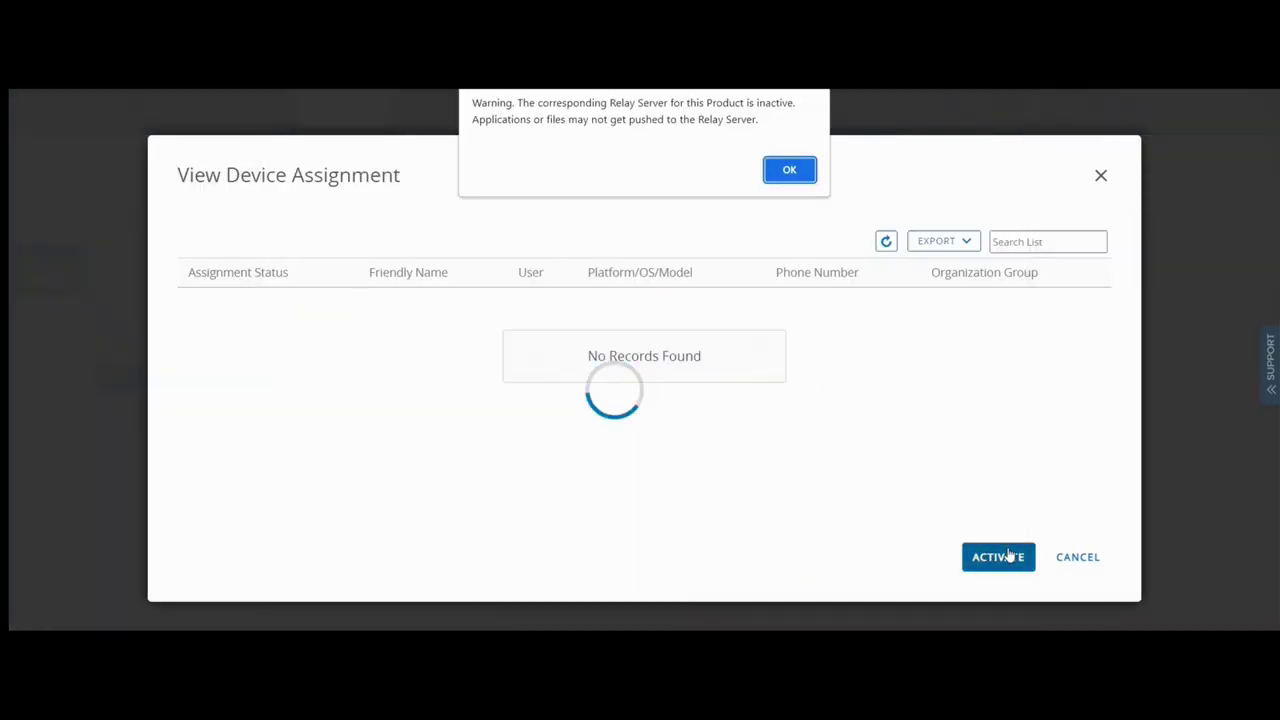
pyautogui.click(783, 169)
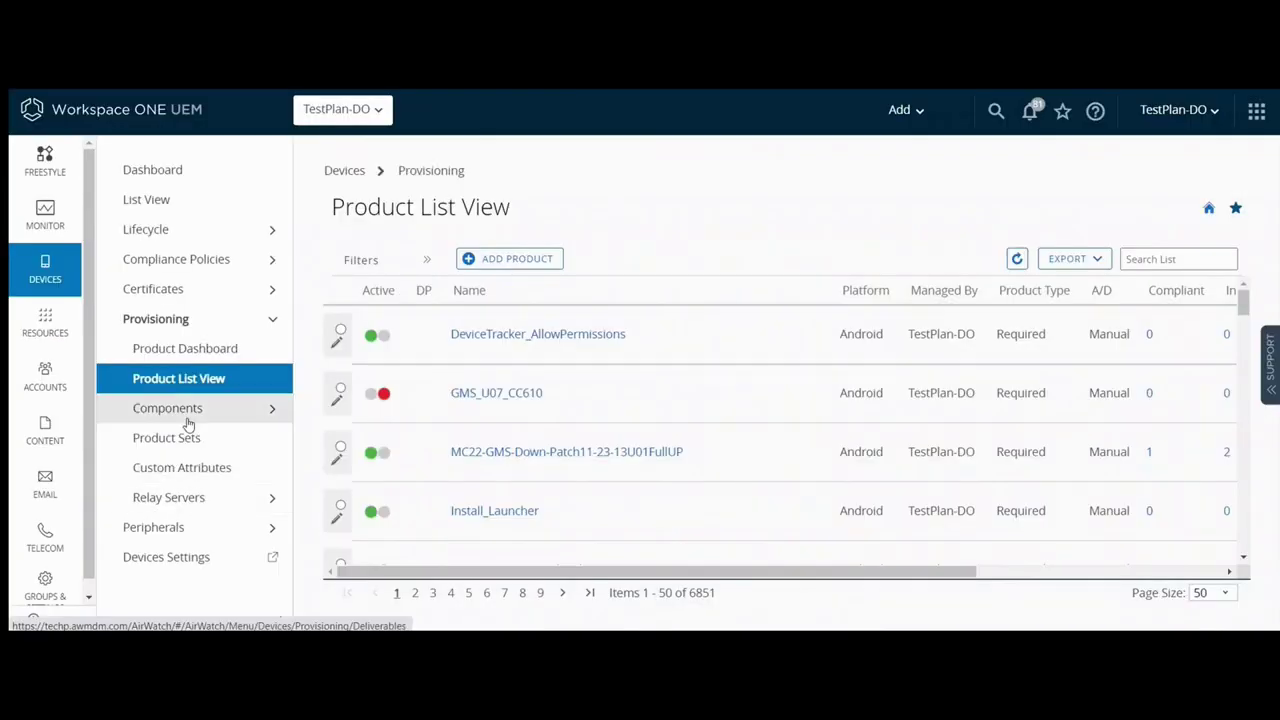
# Step: Start a new Android file/action named DeviceTracker_ConfigureServer from the Files/Actions list
pyautogui.click(187, 414)
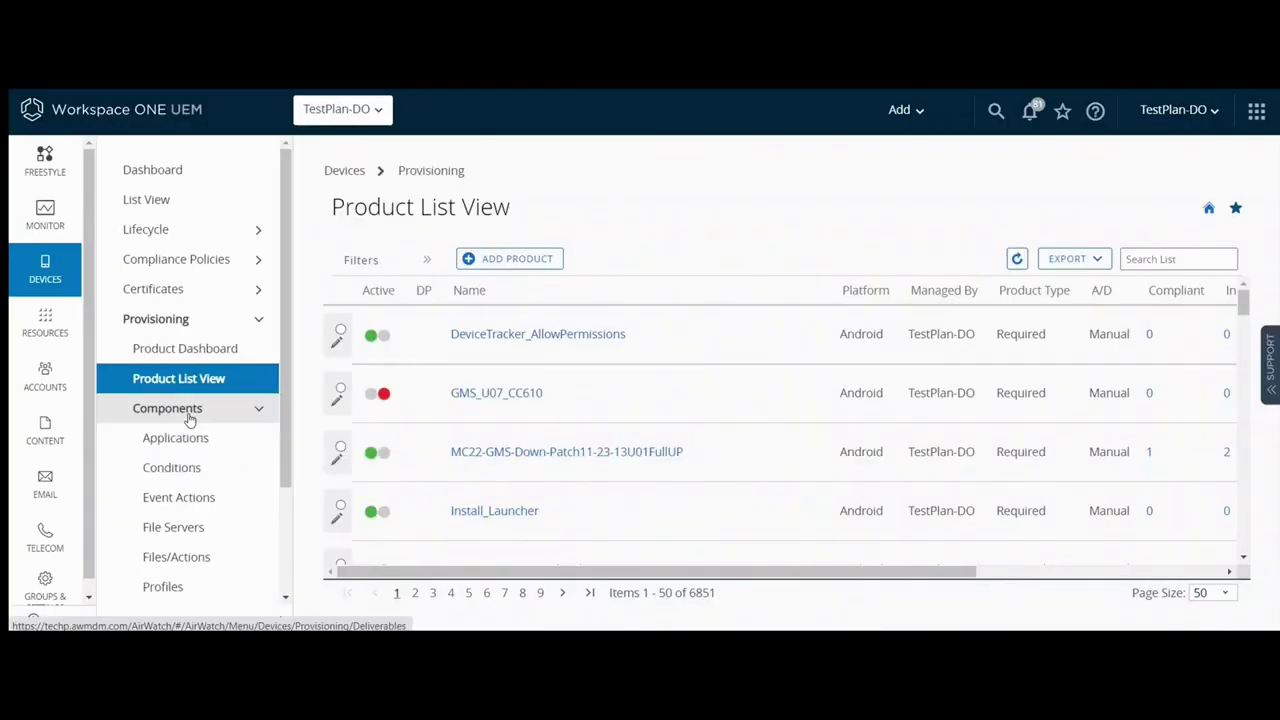
pyautogui.click(188, 556)
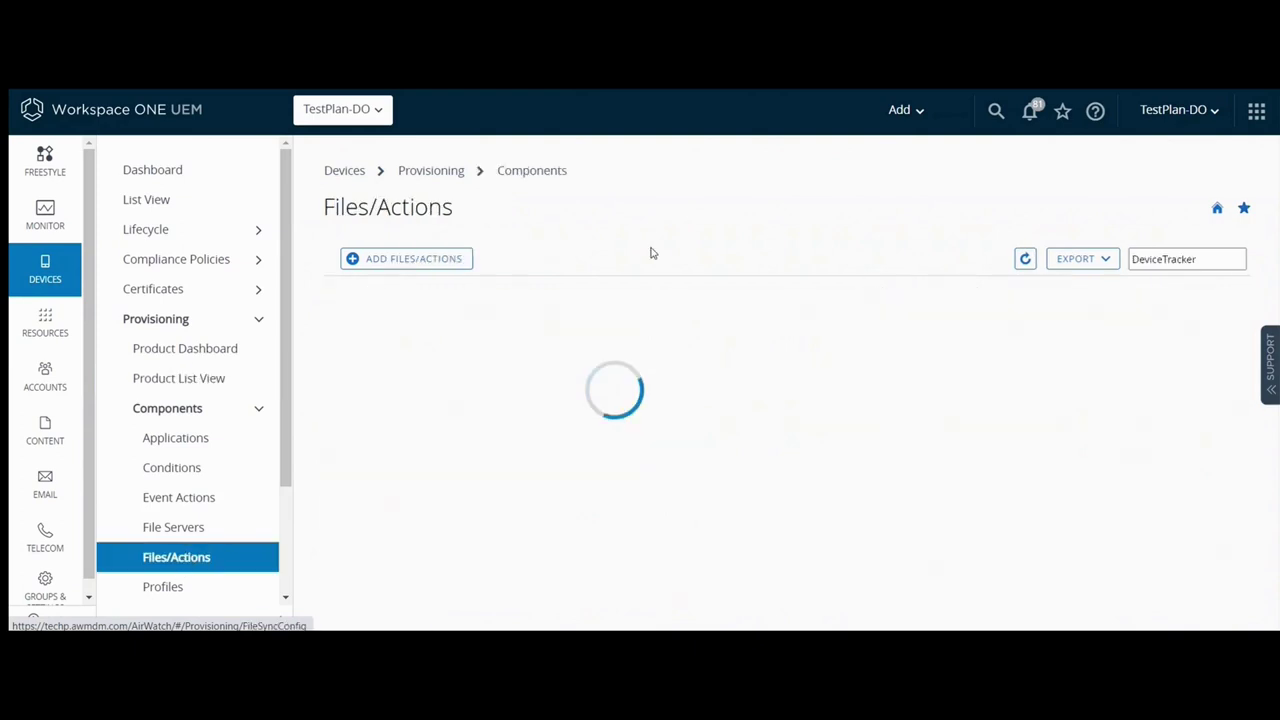
pyautogui.click(430, 260)
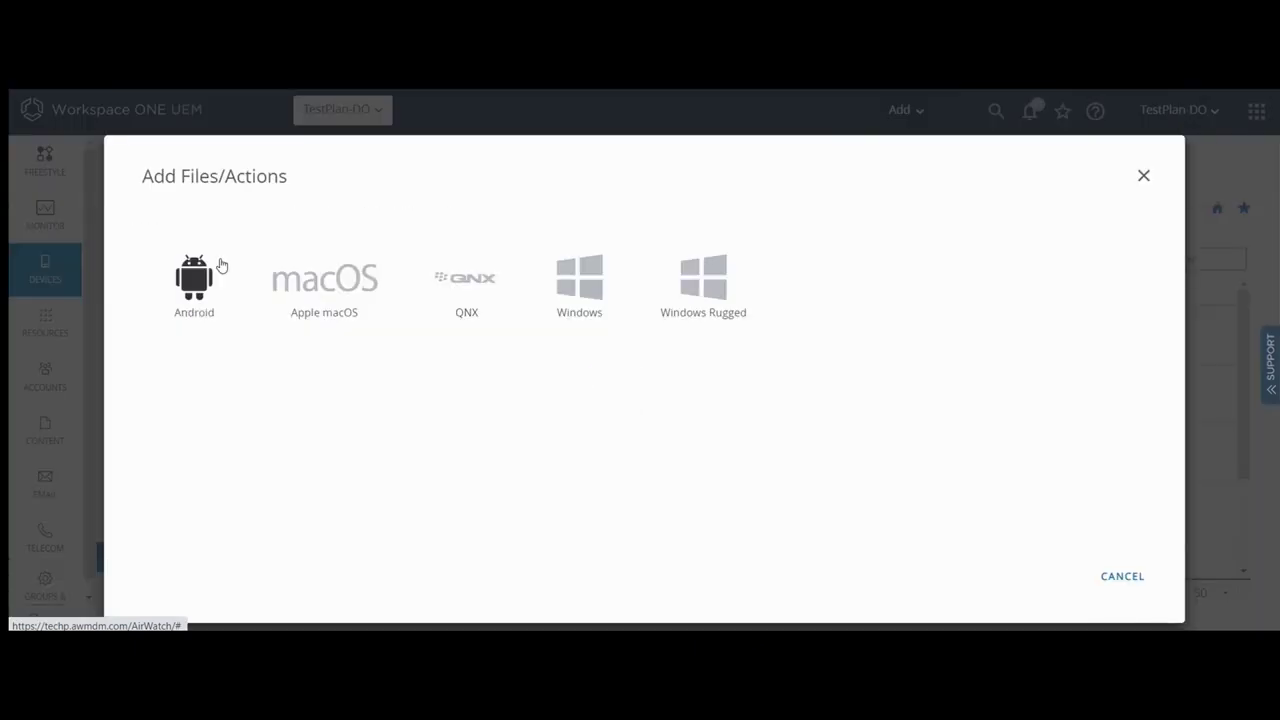
pyautogui.click(200, 272)
pyautogui.click(404, 282)
pyautogui.write('DeviceTracker_ConfigureServer')
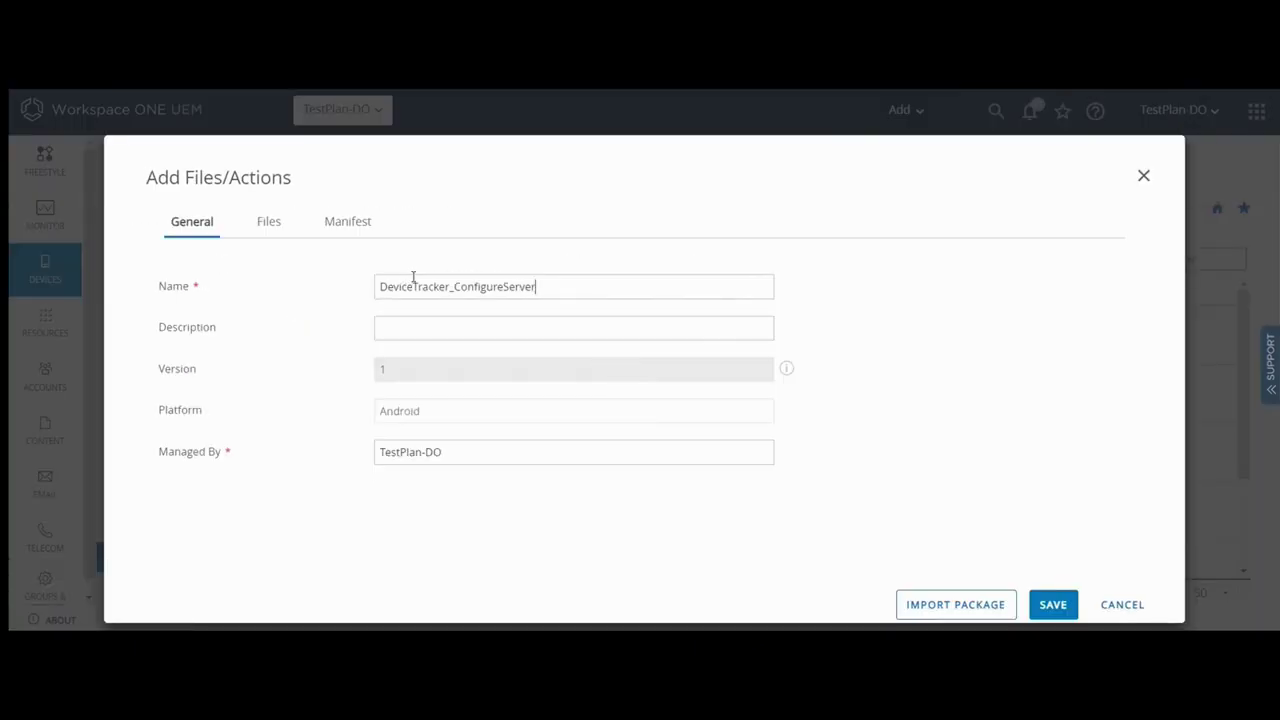
# Step: Upload DTRK_Server_Deployment.xml as its file with the /sdcard/ download path
pyautogui.click(280, 224)
pyautogui.click(192, 274)
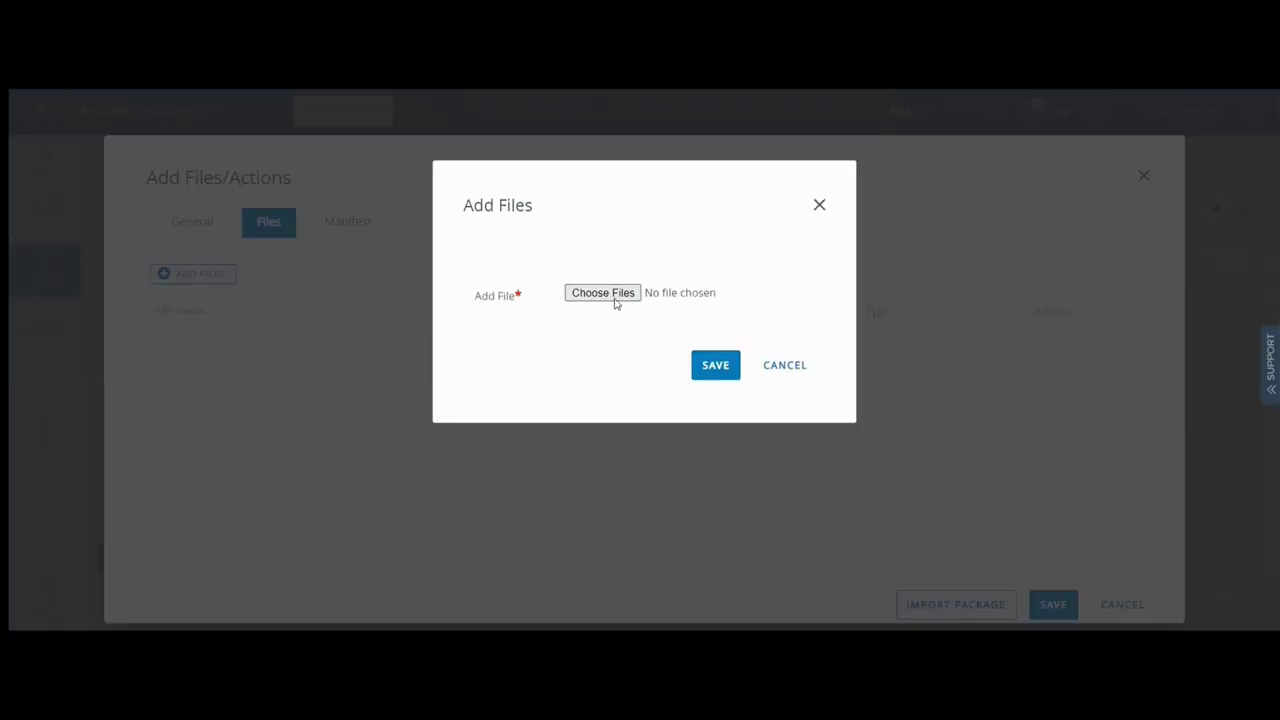
pyautogui.click(588, 304)
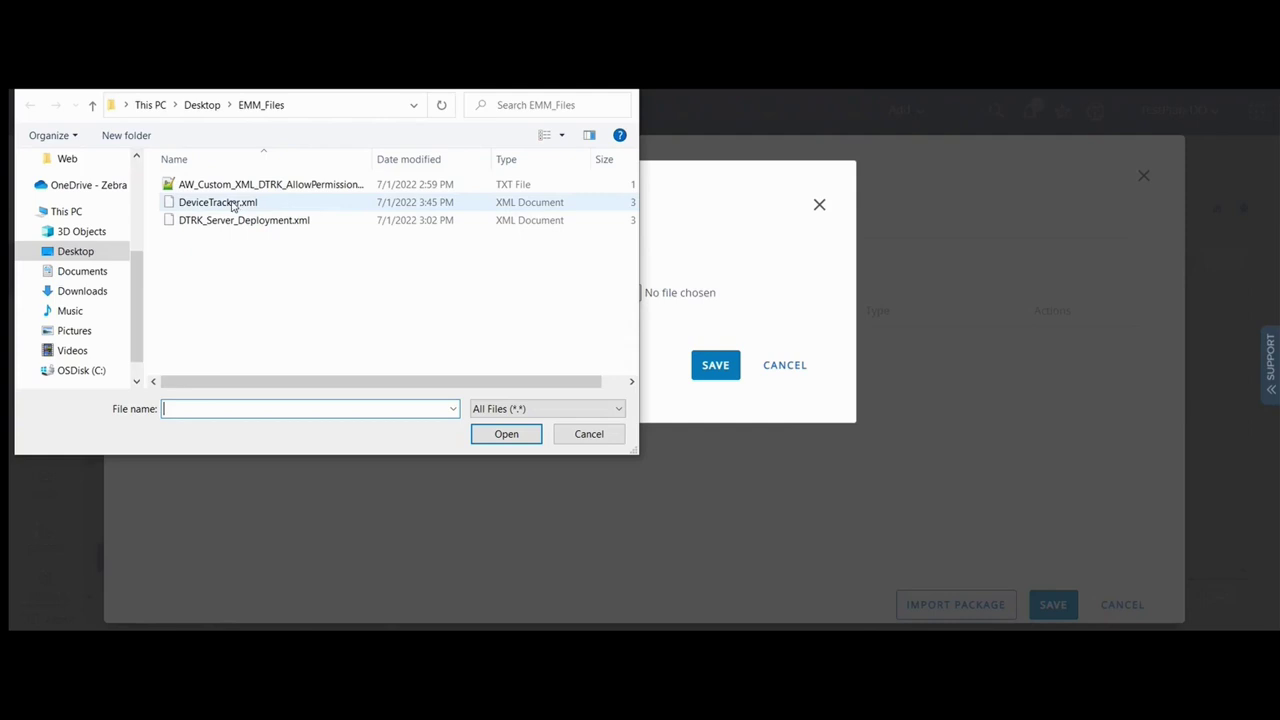
pyautogui.click(229, 222)
pyautogui.doubleClick(229, 222)
pyautogui.click(715, 364)
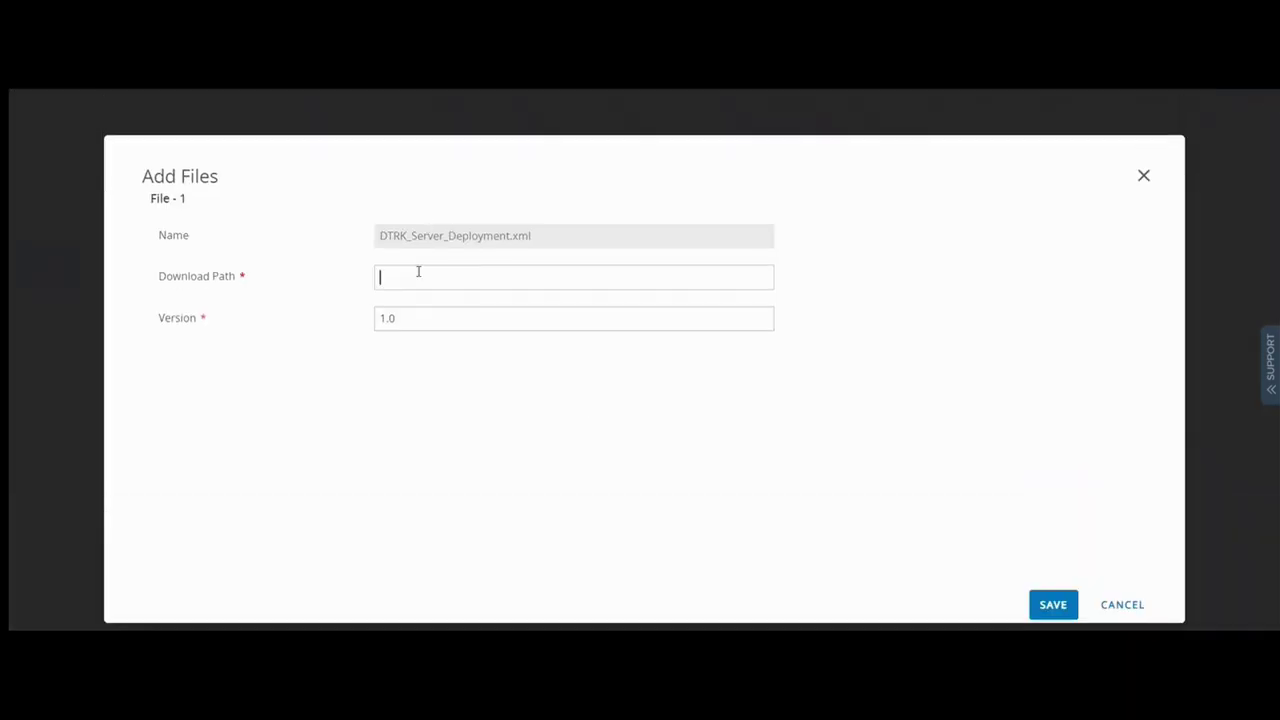
pyautogui.click(1050, 606)
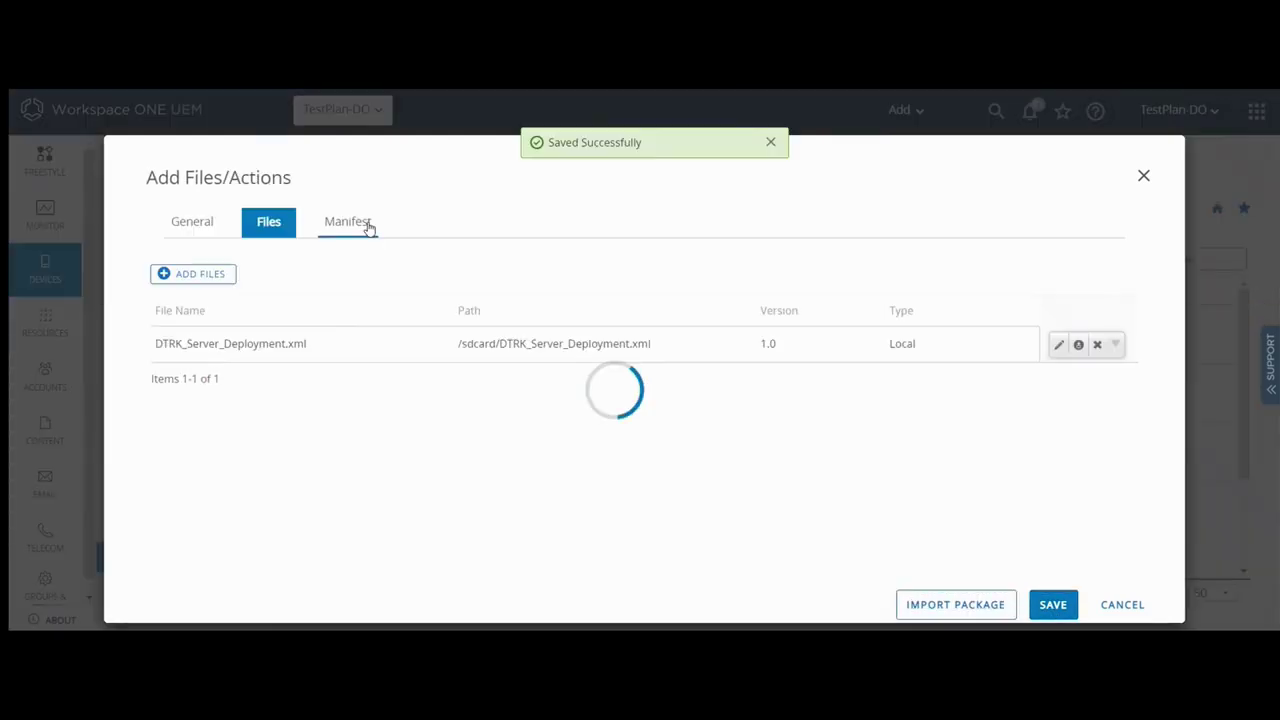
# Step: Add an Apply Custom Settings manifest step and save the file/action
pyautogui.click(360, 223)
pyautogui.click(215, 289)
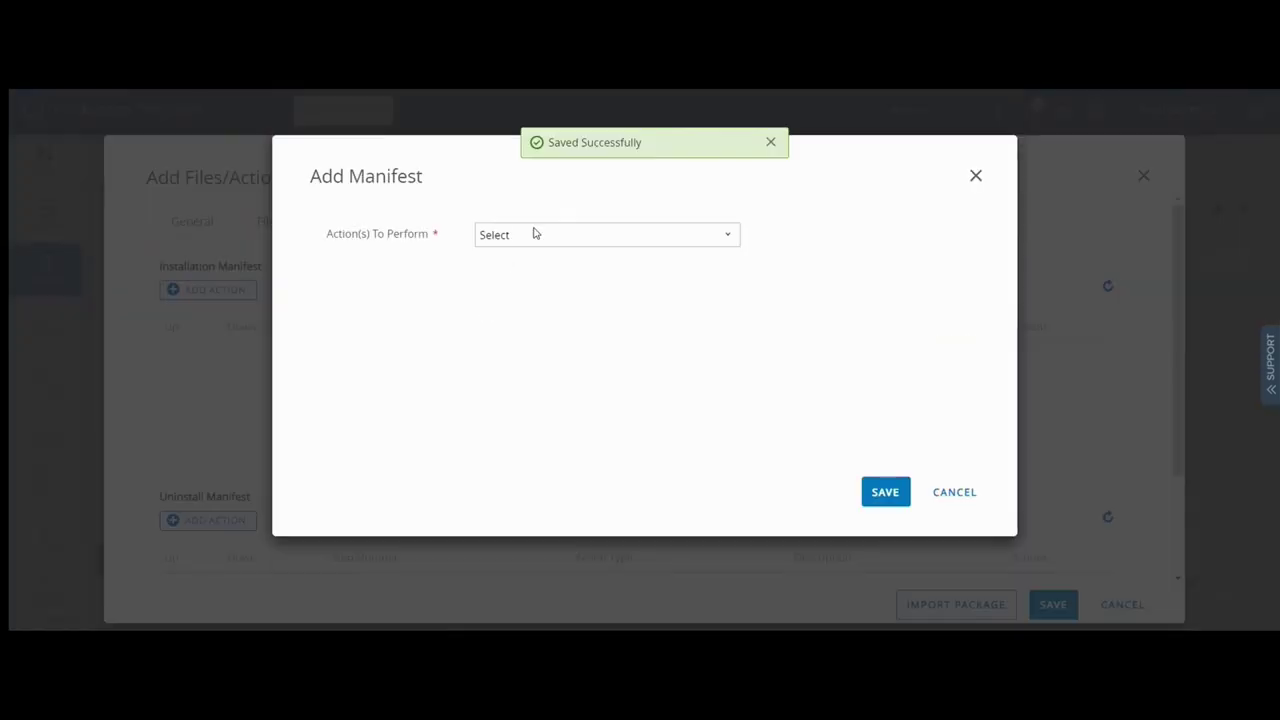
pyautogui.click(531, 234)
pyautogui.click(526, 287)
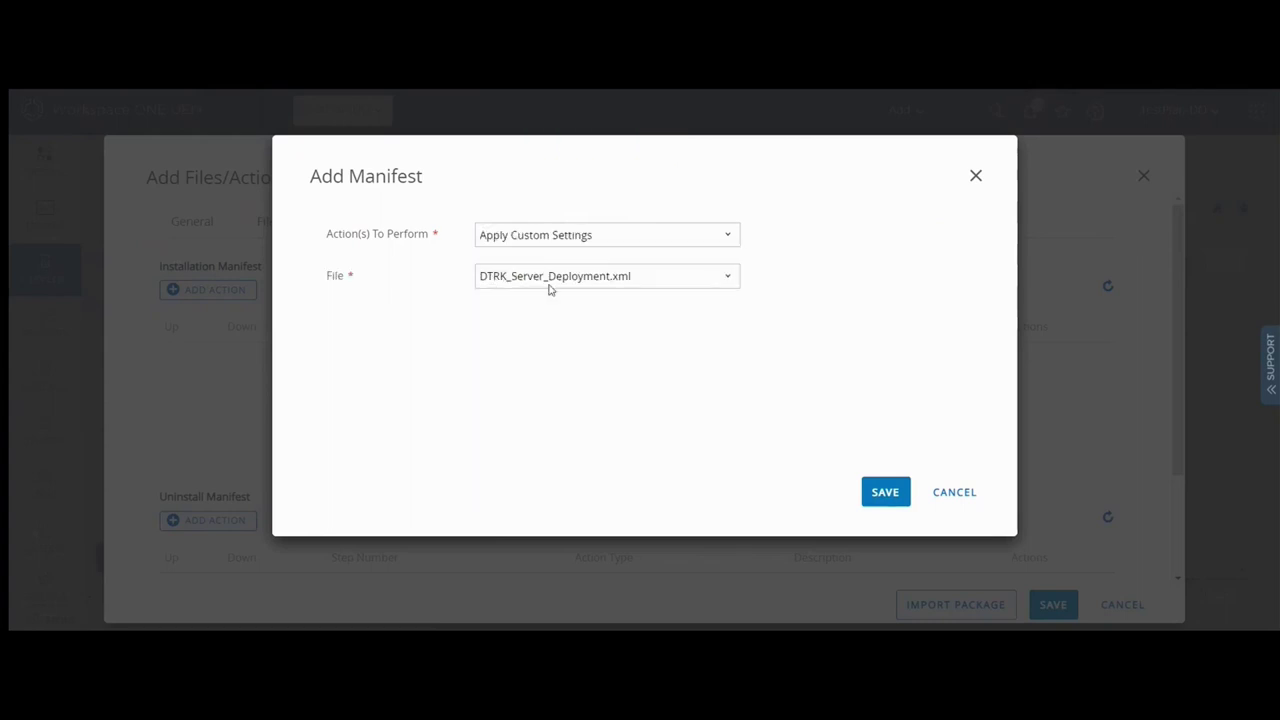
pyautogui.click(880, 491)
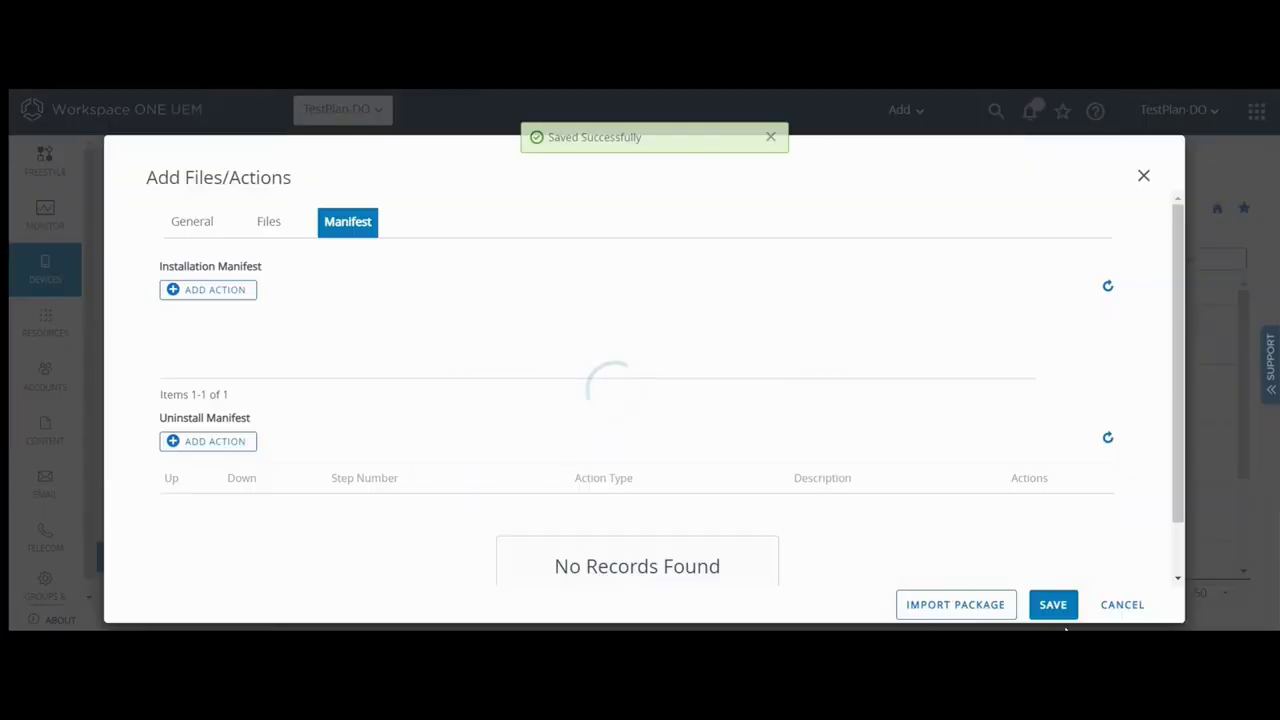
pyautogui.click(1055, 607)
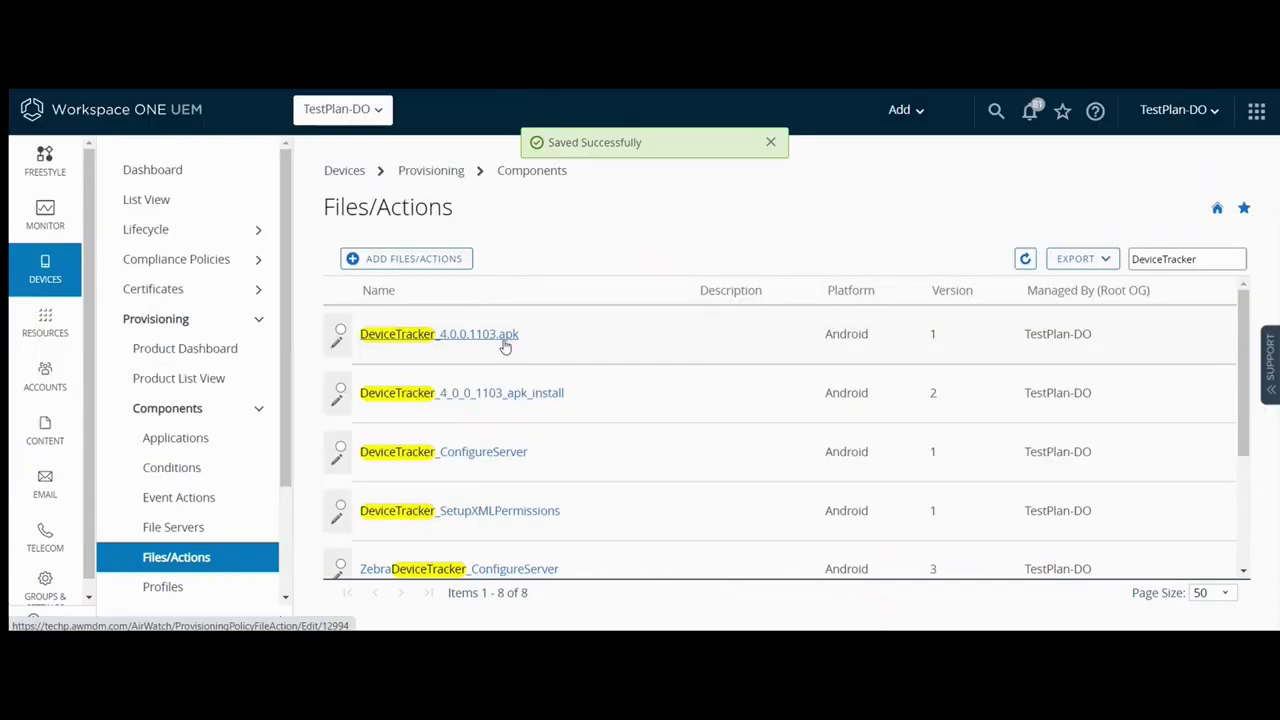
# Step: Start an Android product named DeviceTracker_ConfigureServer assigned to the matching smart group
pyautogui.click(186, 380)
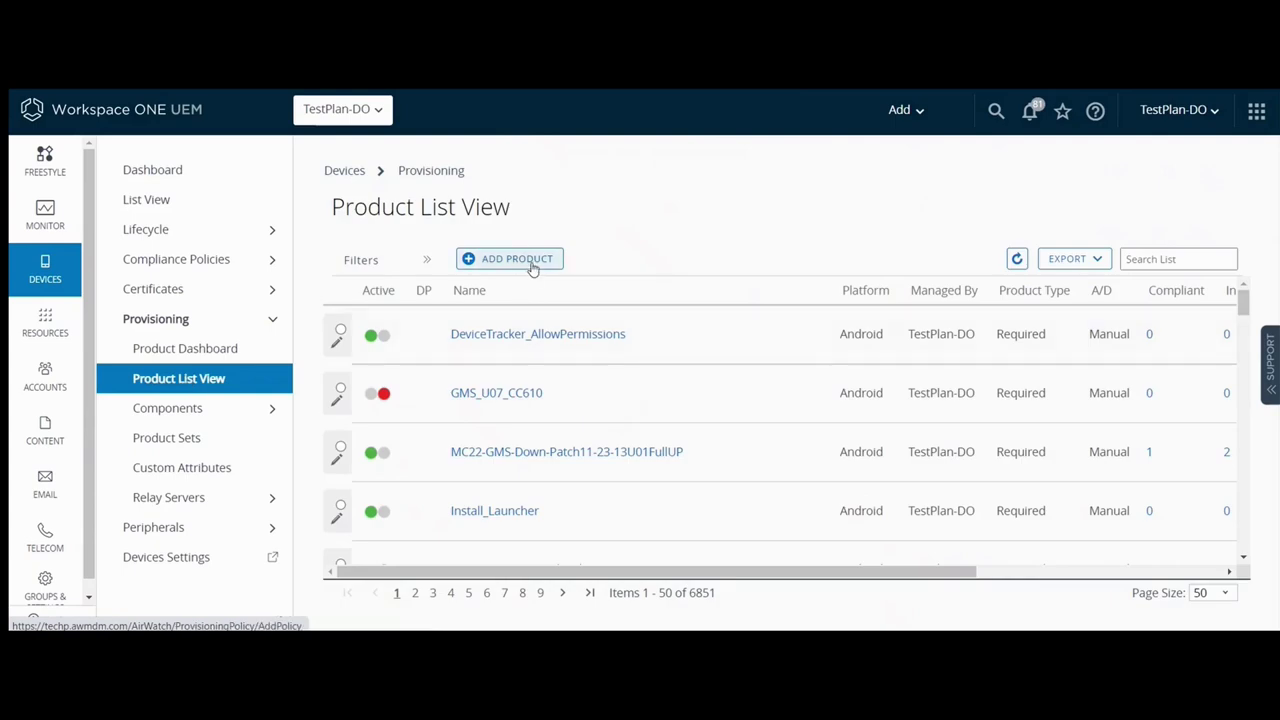
pyautogui.click(532, 262)
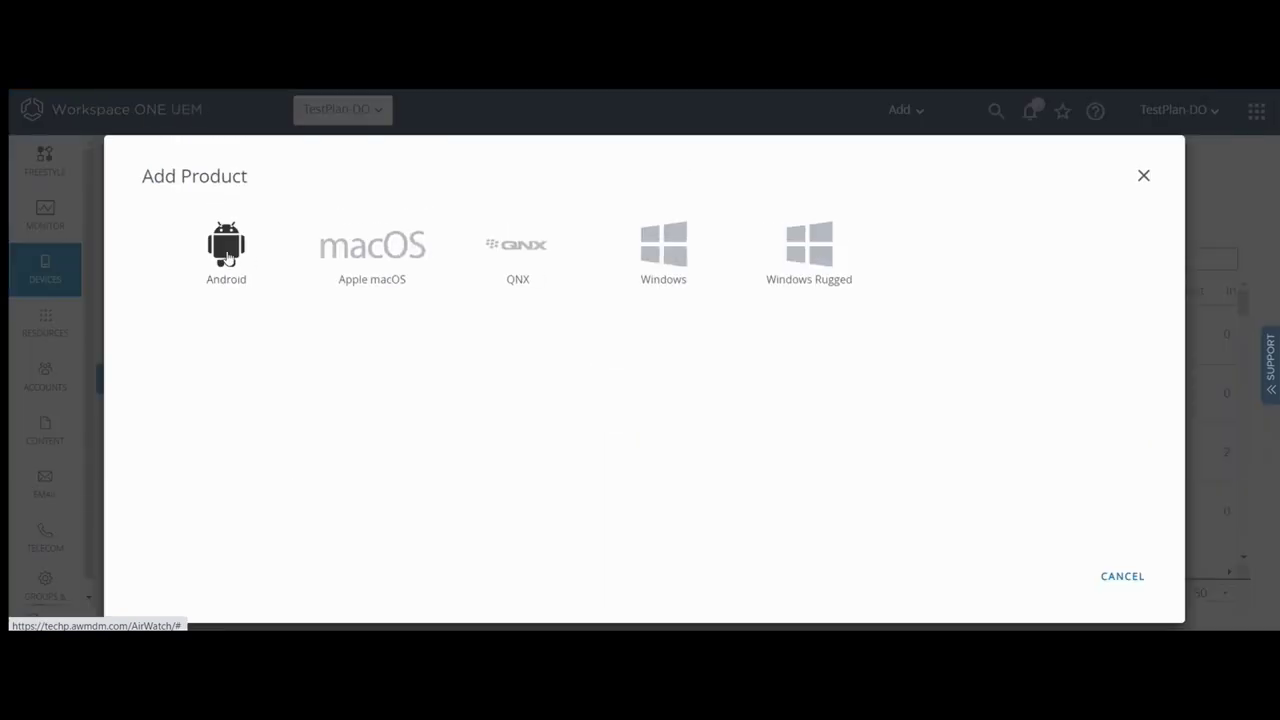
pyautogui.click(227, 250)
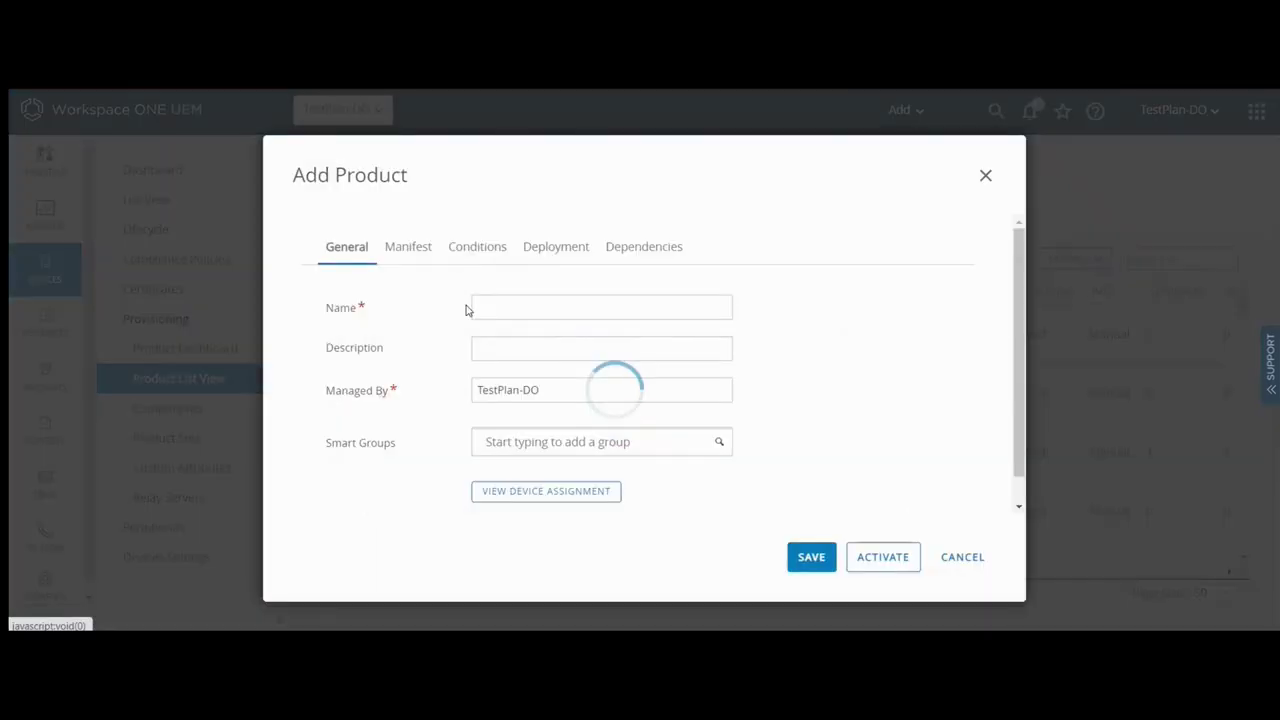
pyautogui.click(480, 308)
pyautogui.write('DeviceTracker_ConfigureServer')
pyautogui.click(576, 441)
pyautogui.write('NG')
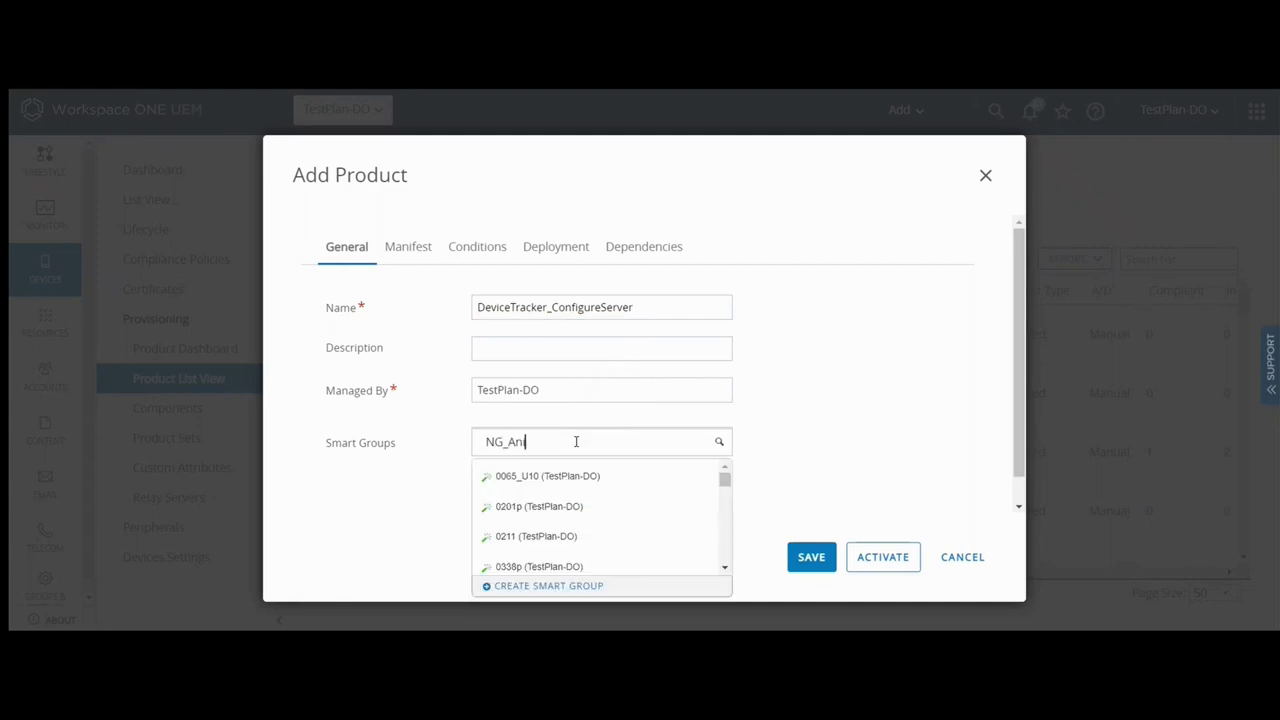
pyautogui.write('_Anil')
pyautogui.click(568, 476)
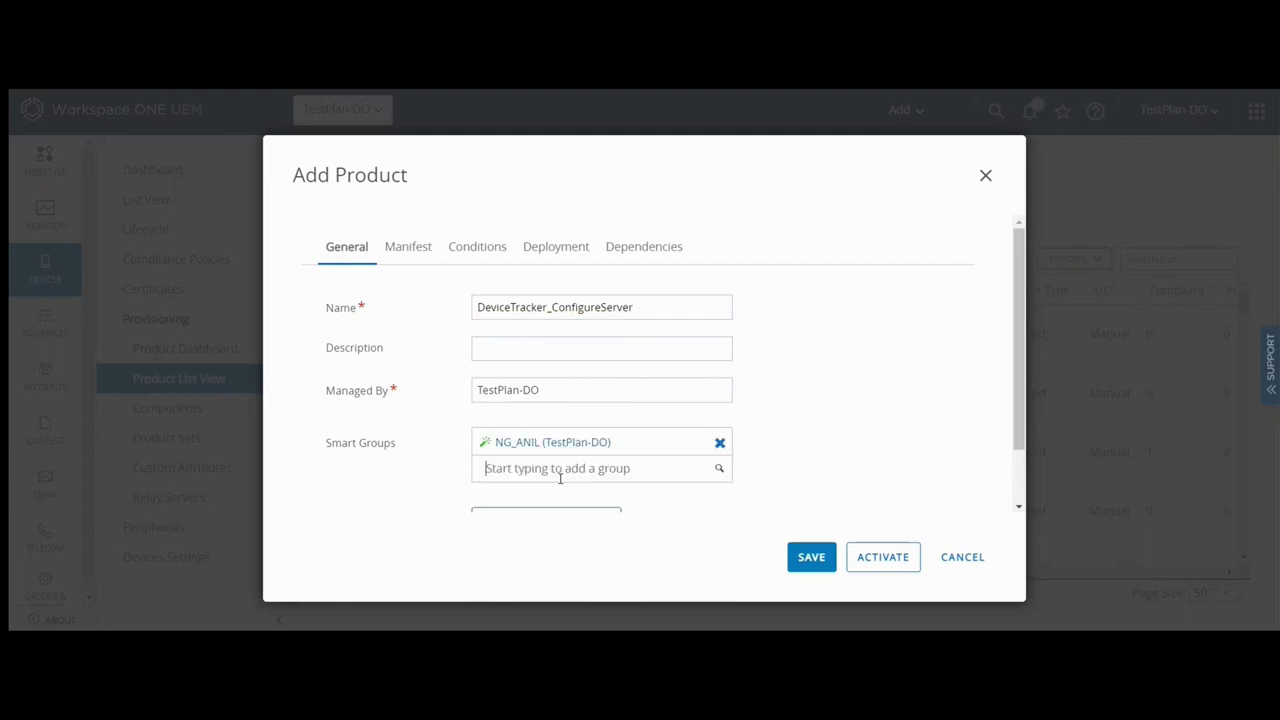
# Step: Add a manifest step installing the DeviceTracker_ConfigureServer file/action
pyautogui.click(428, 260)
pyautogui.click(334, 306)
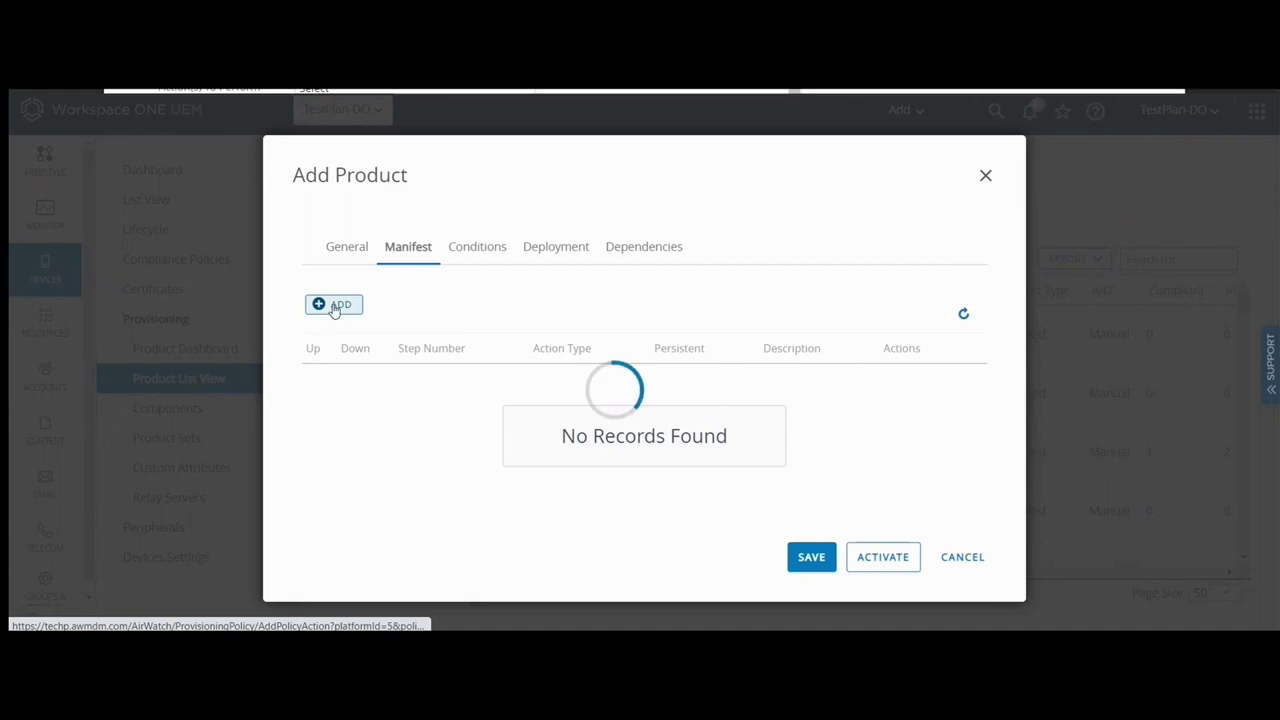
pyautogui.click(506, 236)
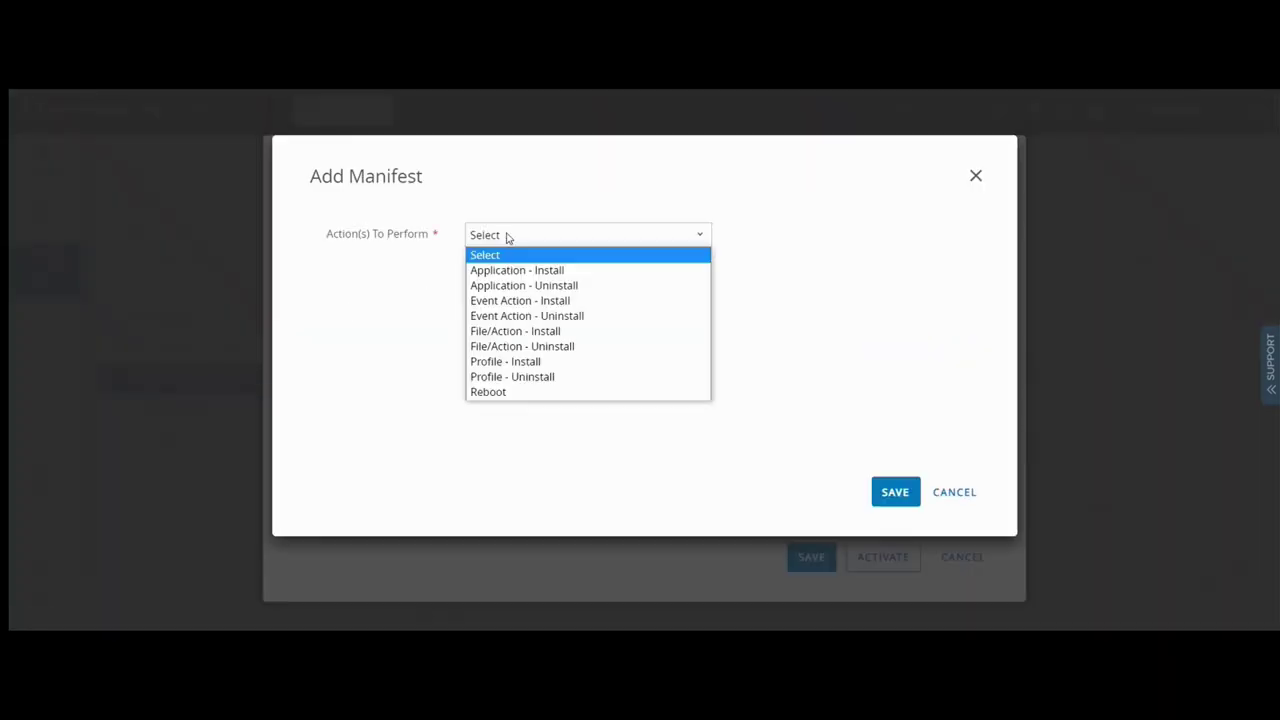
pyautogui.click(490, 331)
pyautogui.click(497, 277)
pyautogui.write('DeviceTracker_ConfigureSer')
pyautogui.click(586, 300)
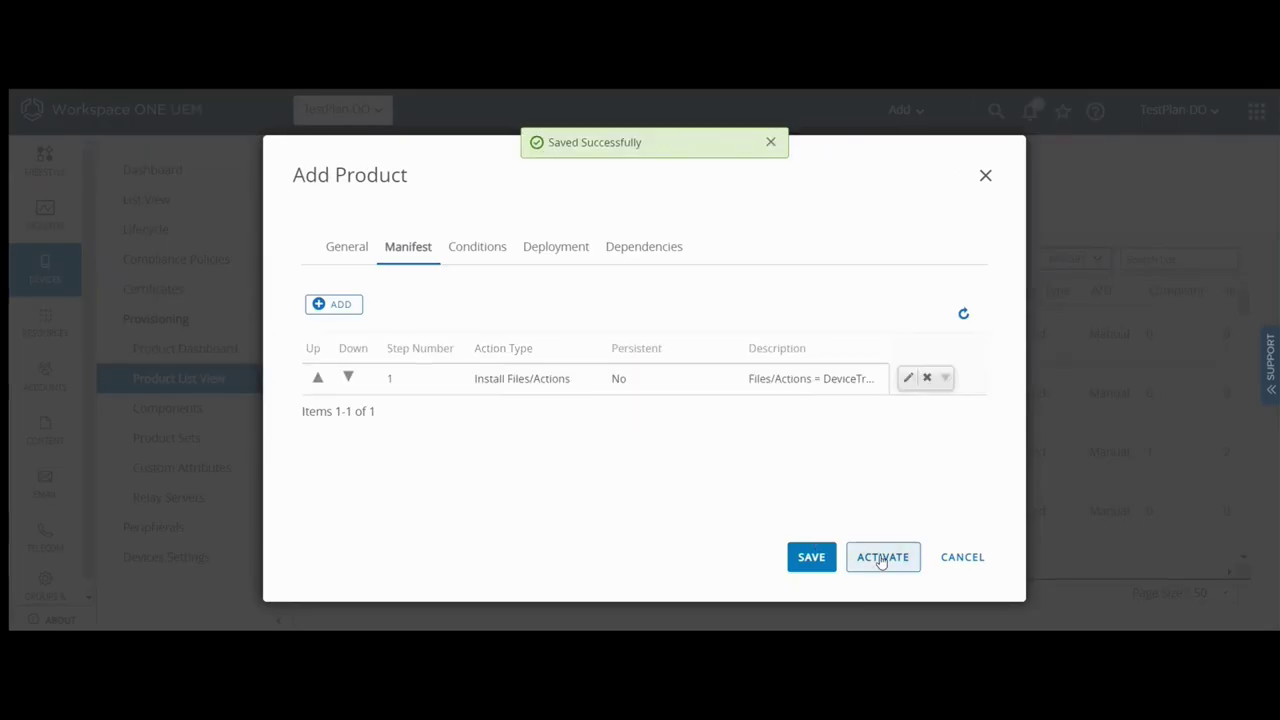
# Step: Activate the product for its assigned devices and dismiss the relay server warning
pyautogui.click(883, 560)
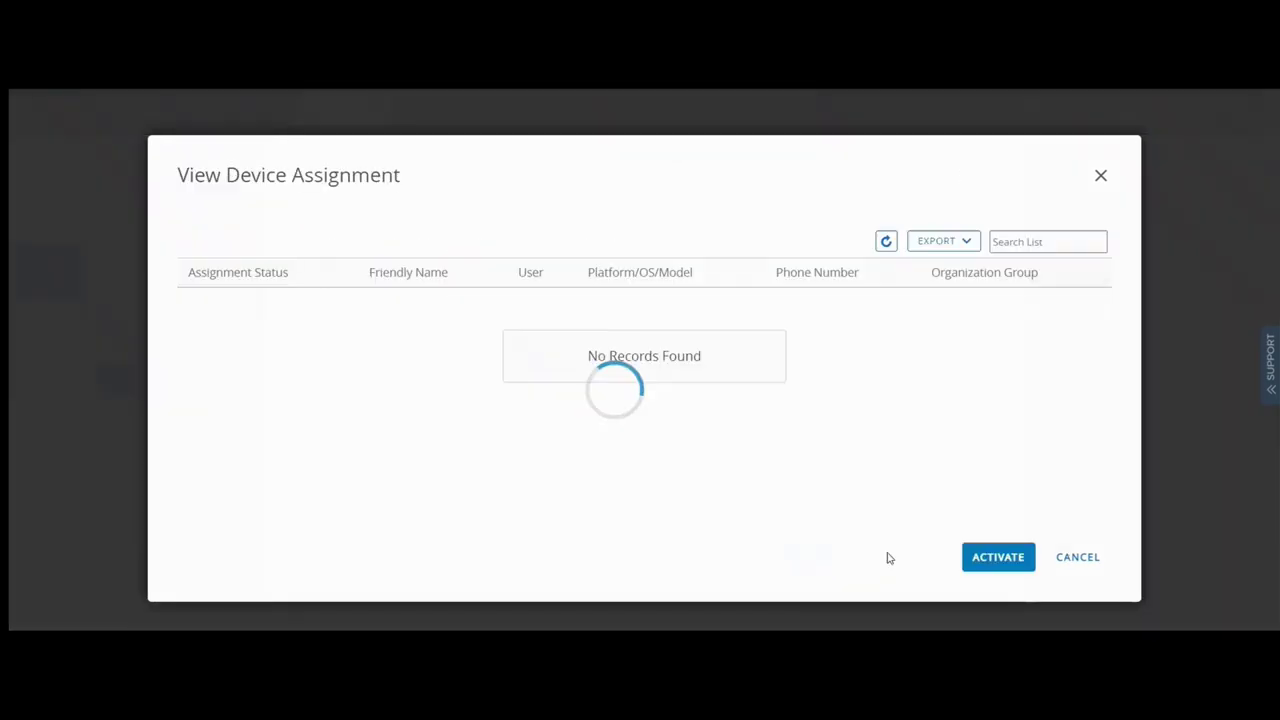
pyautogui.click(1006, 570)
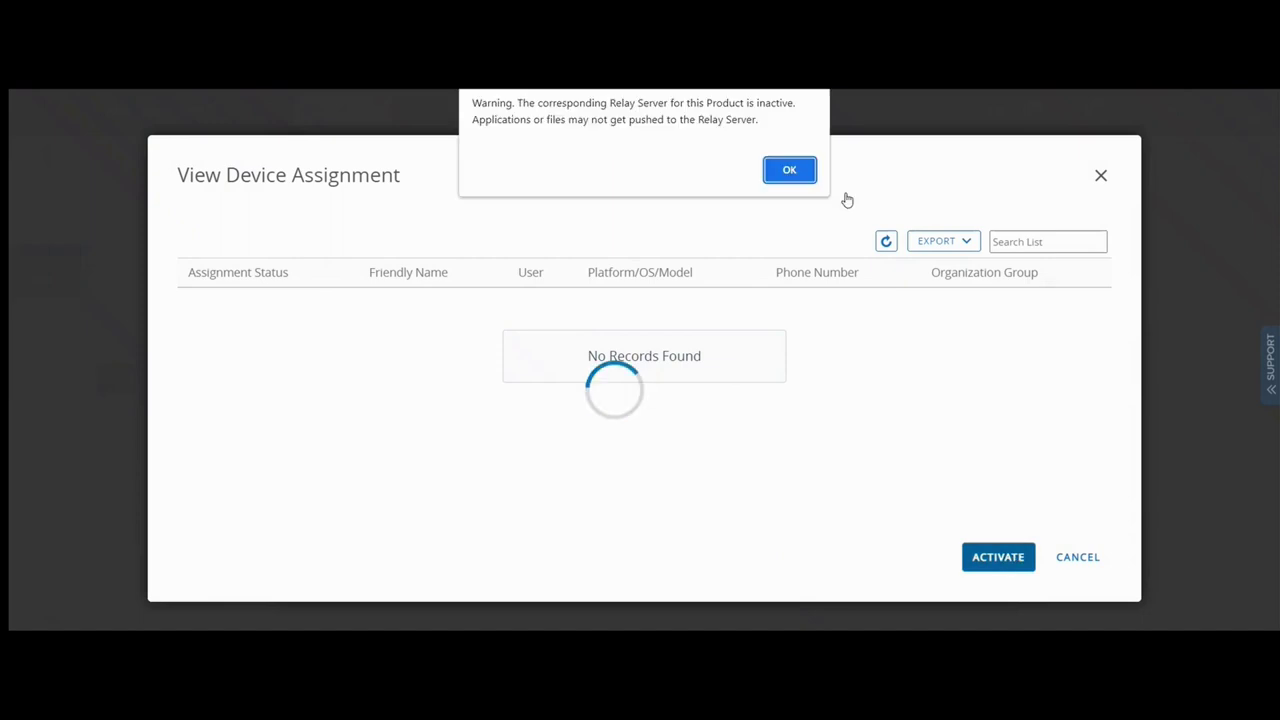
pyautogui.click(800, 170)
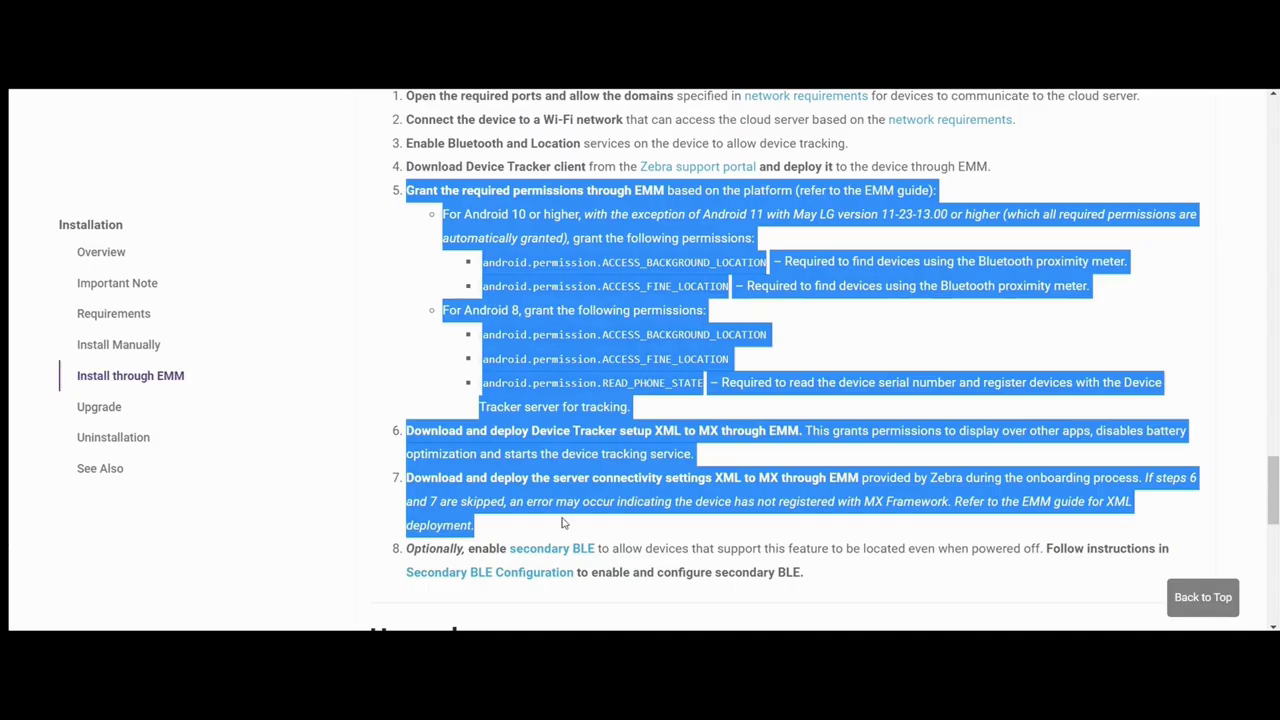
# Step: Return to the Zebra TechDocs Device Tracker page at its 'Install through EMM' steps, deselecting the highlighted text
pyautogui.click(563, 522)
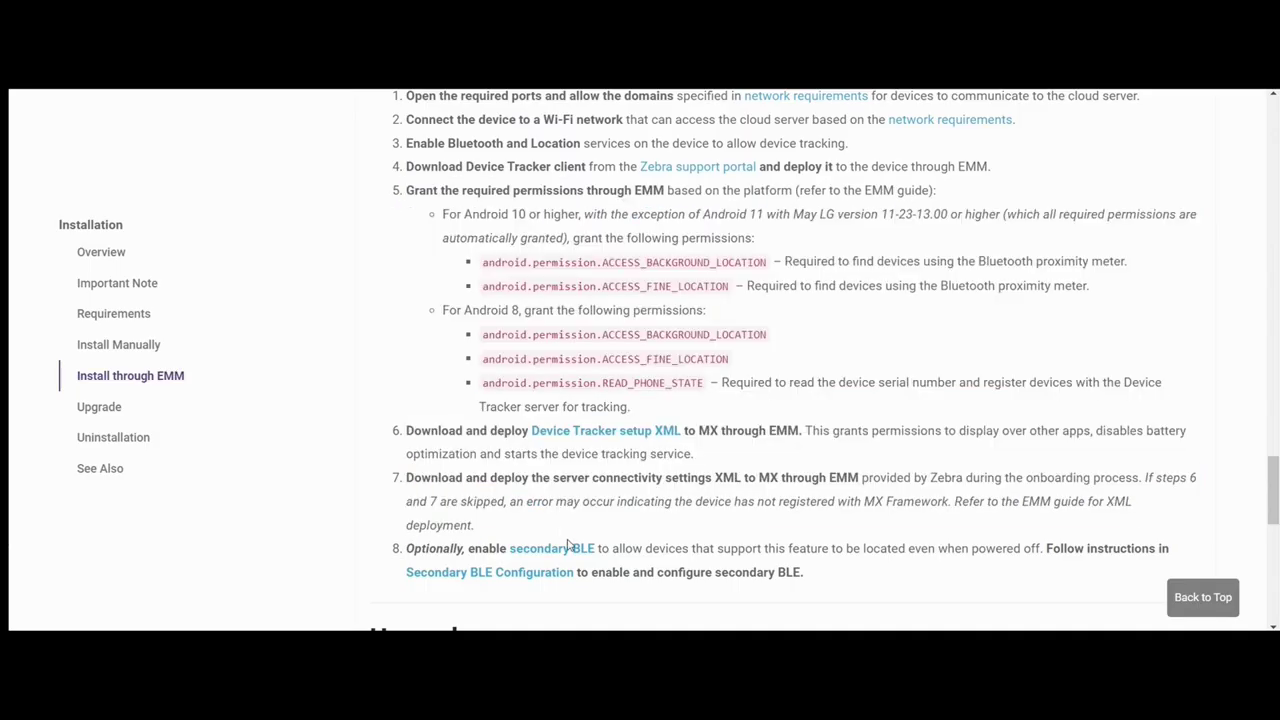